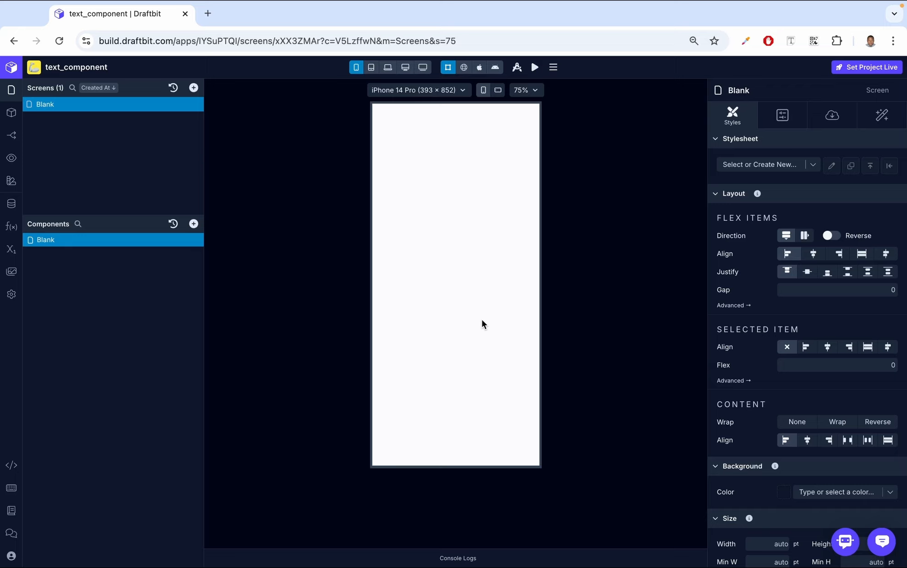
- Search the components for text and add a Text component to the Blank component
click(193, 224)
text(text)
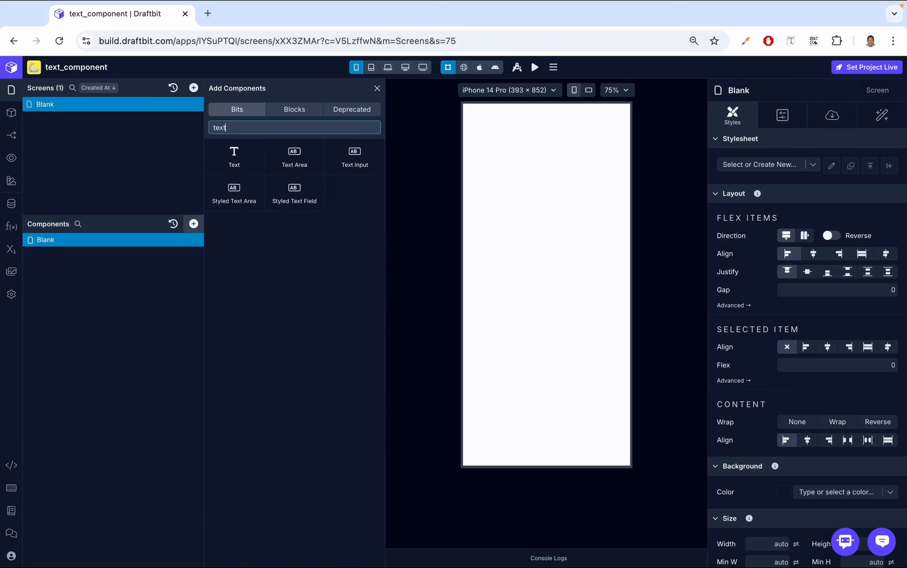
click(234, 153)
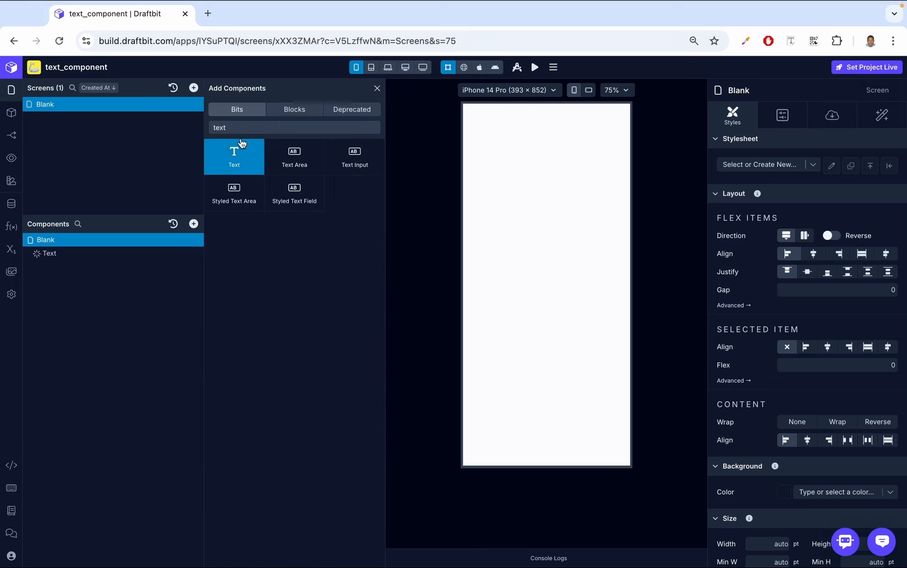
click(377, 88)
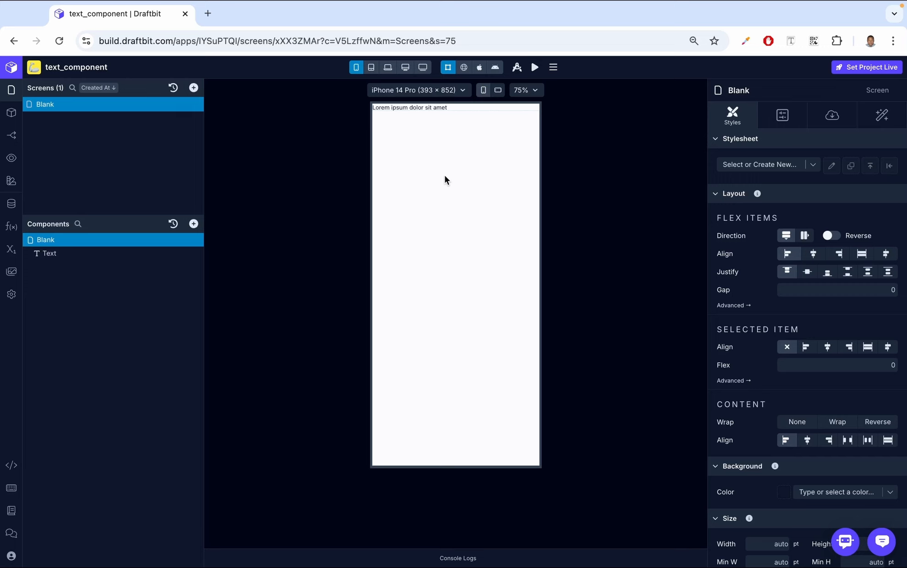
- Select the Text component and set its input text to Hello World
click(54, 253)
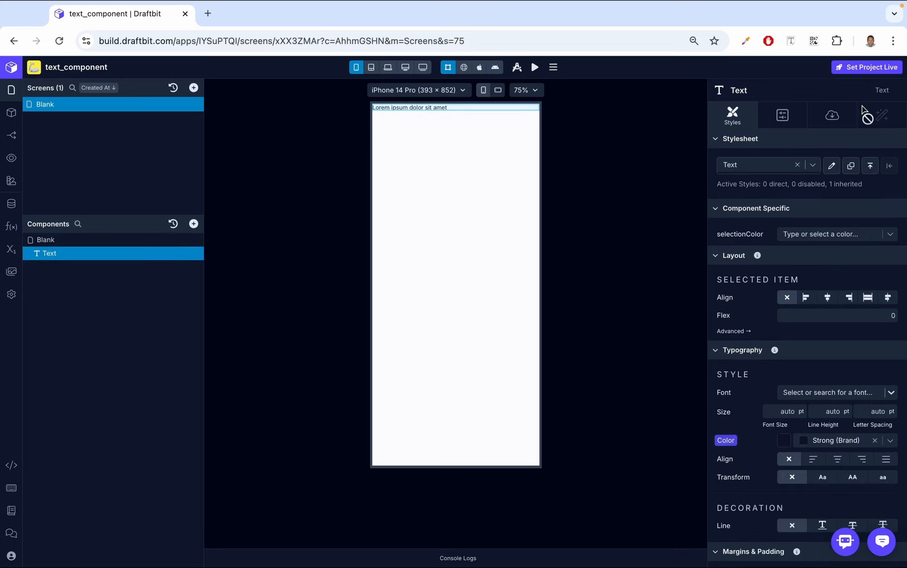
click(833, 114)
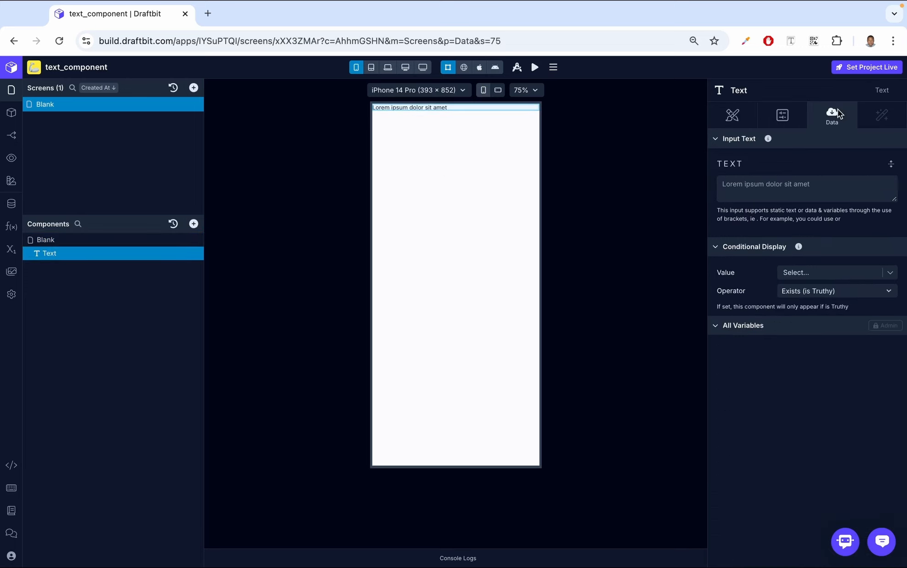
click(802, 179)
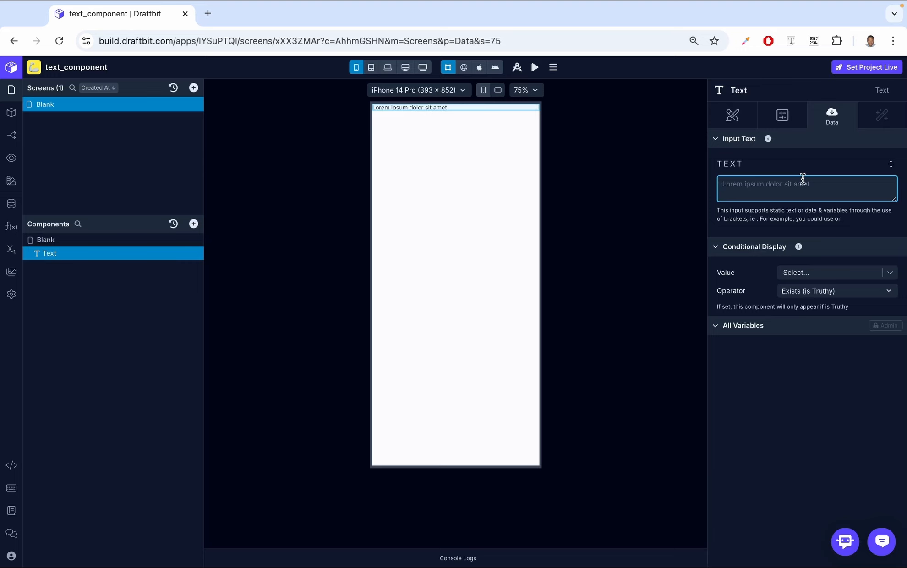
text(Hello World)
click(843, 165)
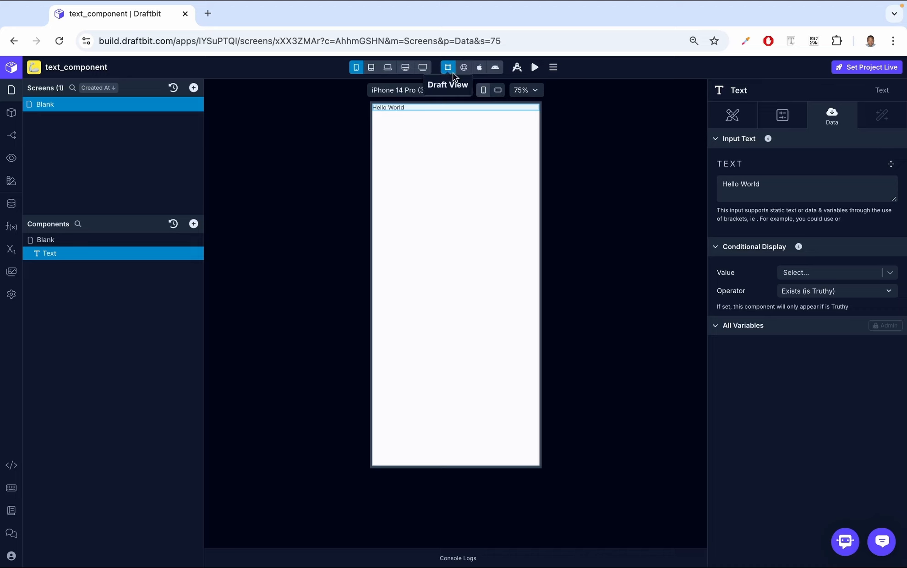
- Replace the text's input with the {{title}} variable placeholder
click(464, 68)
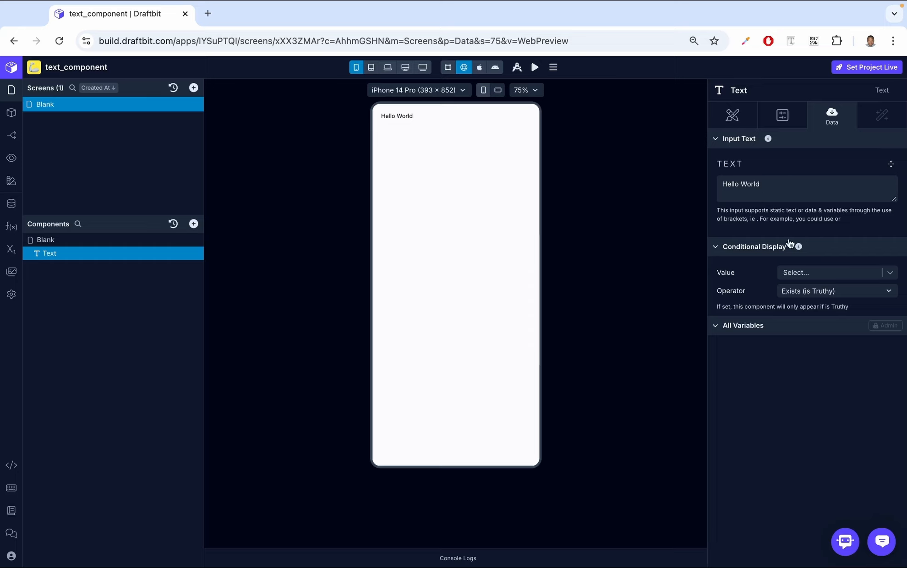
click(797, 187)
key(super+a)
text({{}})
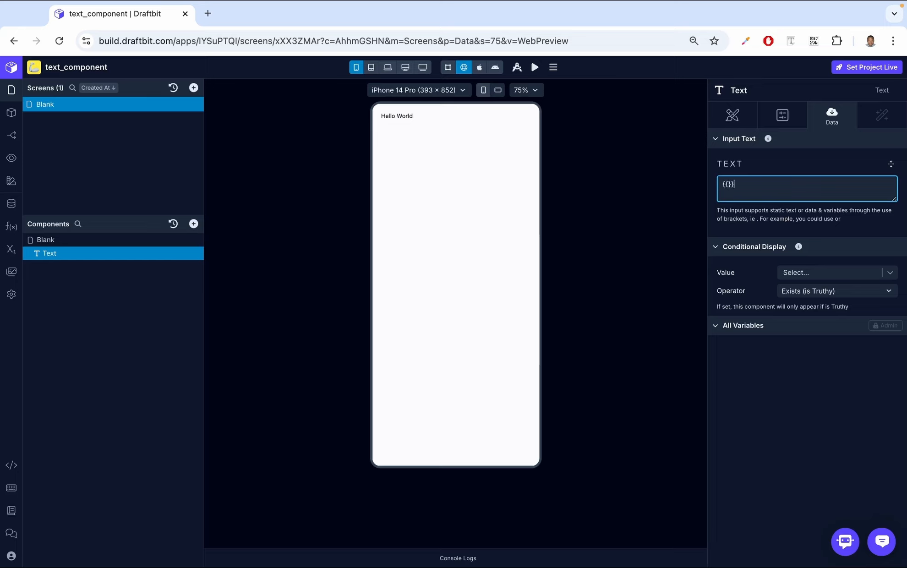
text(title)
click(823, 155)
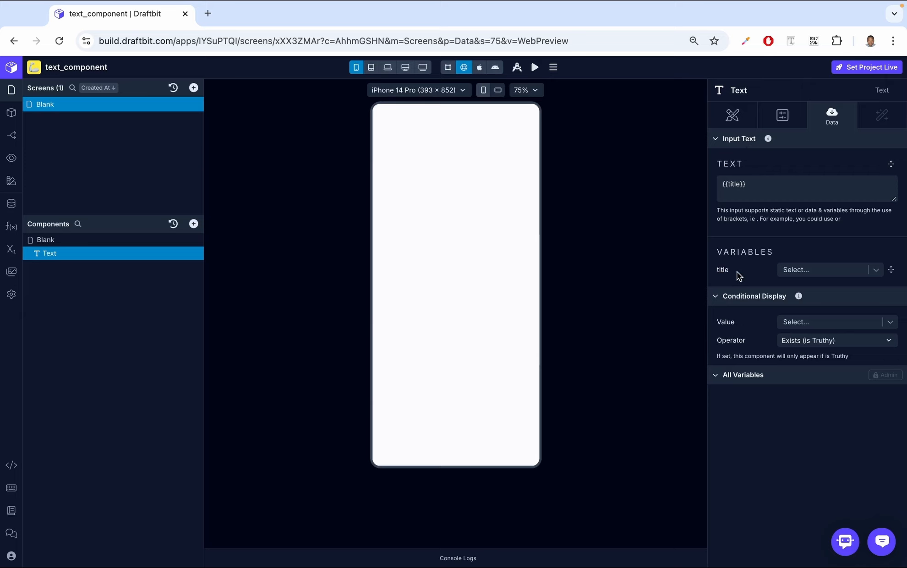
- Set the title variable's value to the string "Hello World"
click(827, 270)
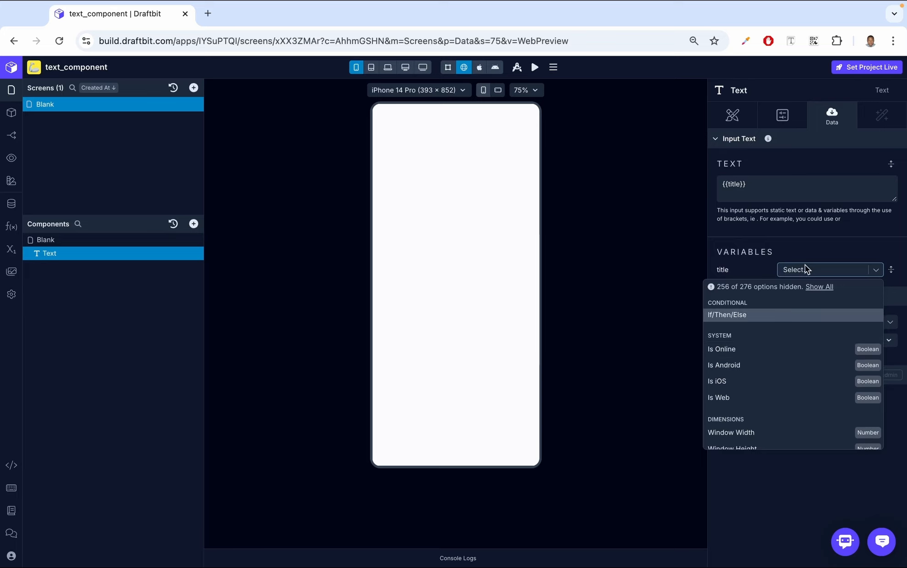
text(Hello )
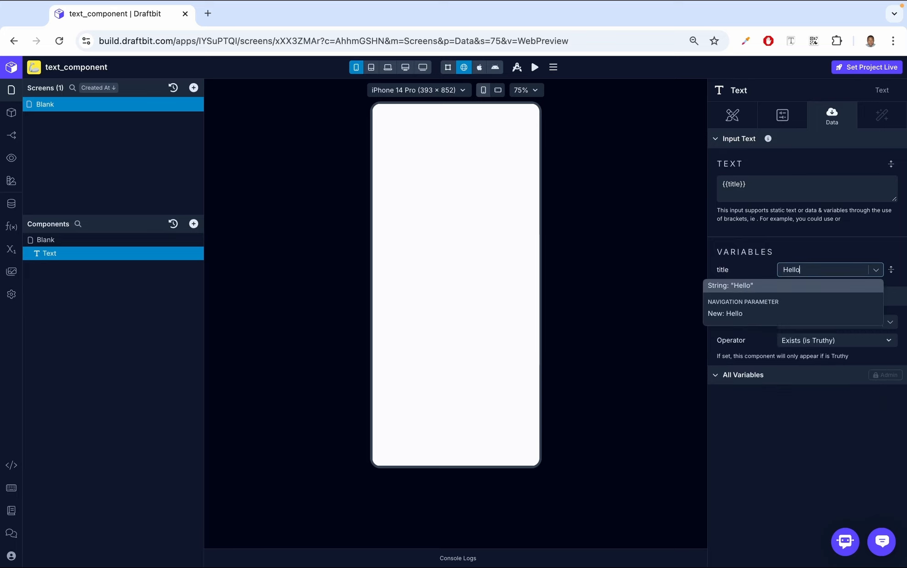
text(Wor)
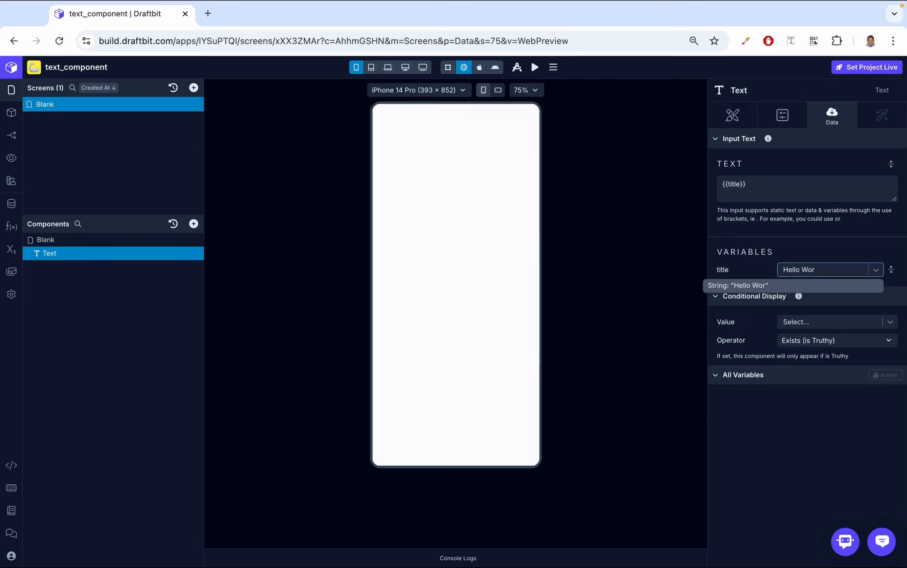
text(ld)
key(Return)
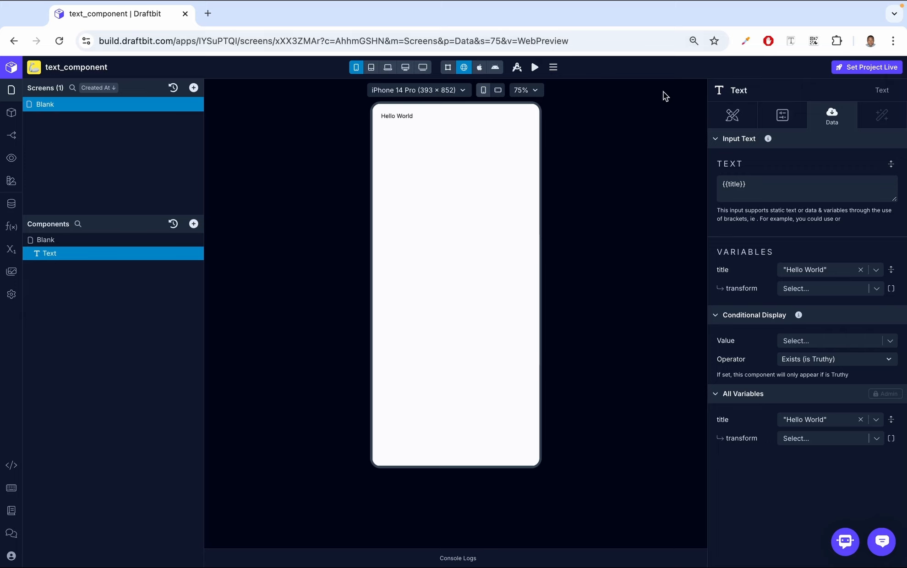
- Set the text's font size to 36 pt in its styles
click(743, 110)
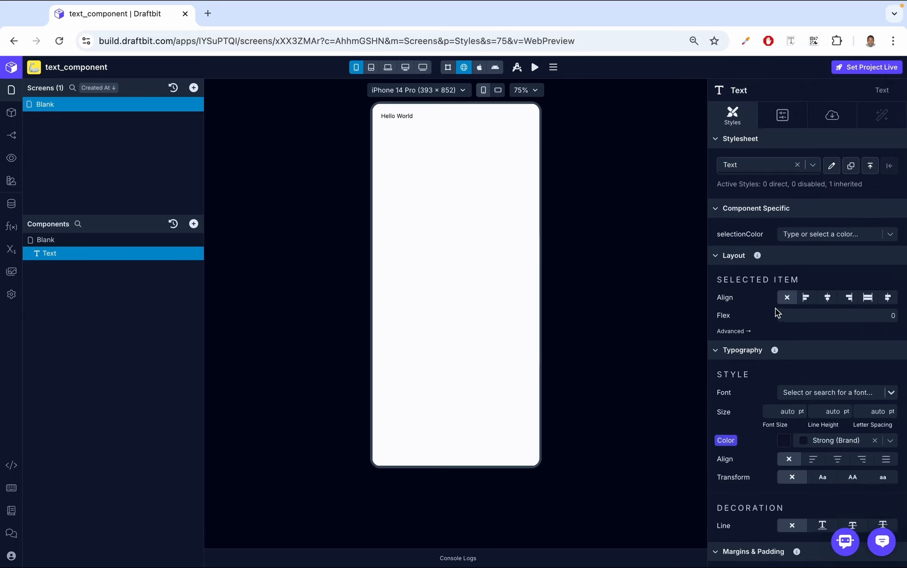
scroll(775, 309, down, 2)
scroll(775, 307, down, 2)
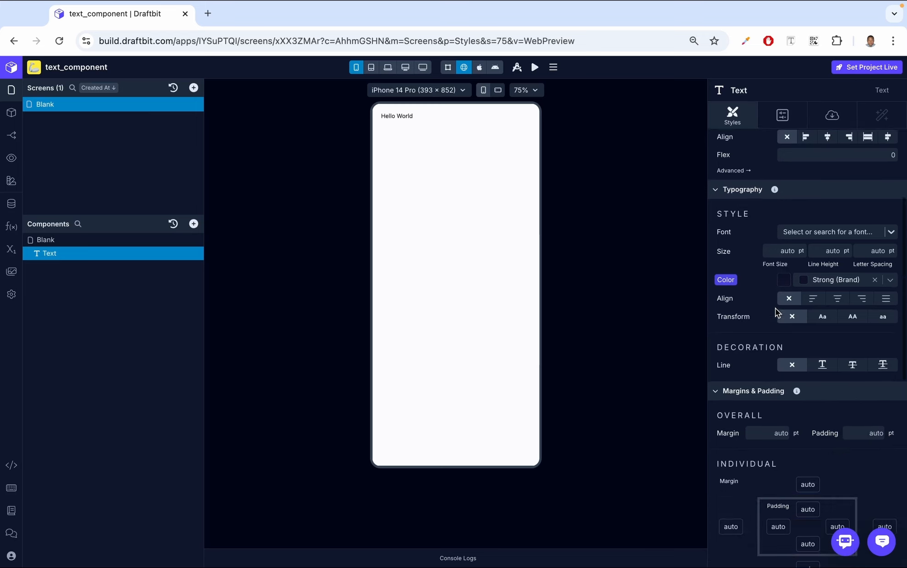
scroll(775, 307, up, 4)
scroll(775, 310, down, 1)
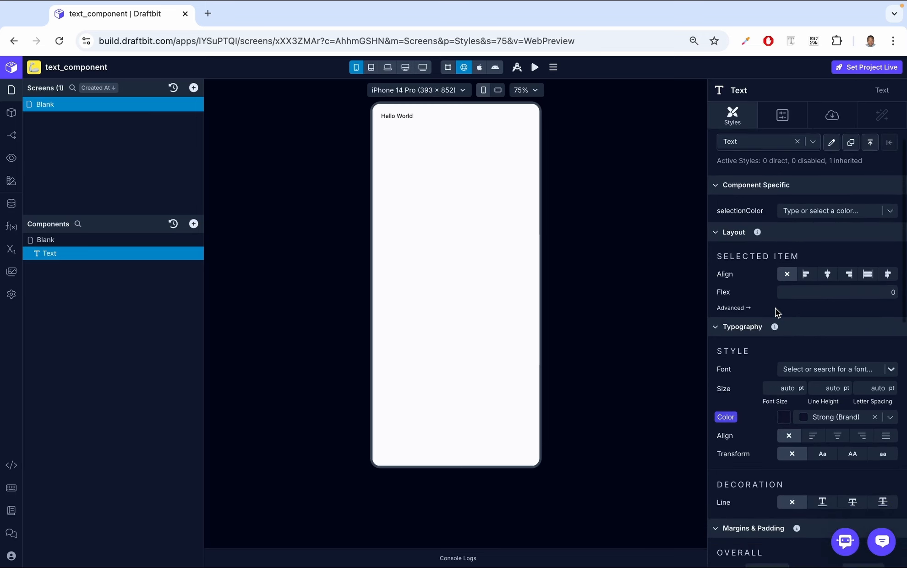
scroll(775, 307, down, 5)
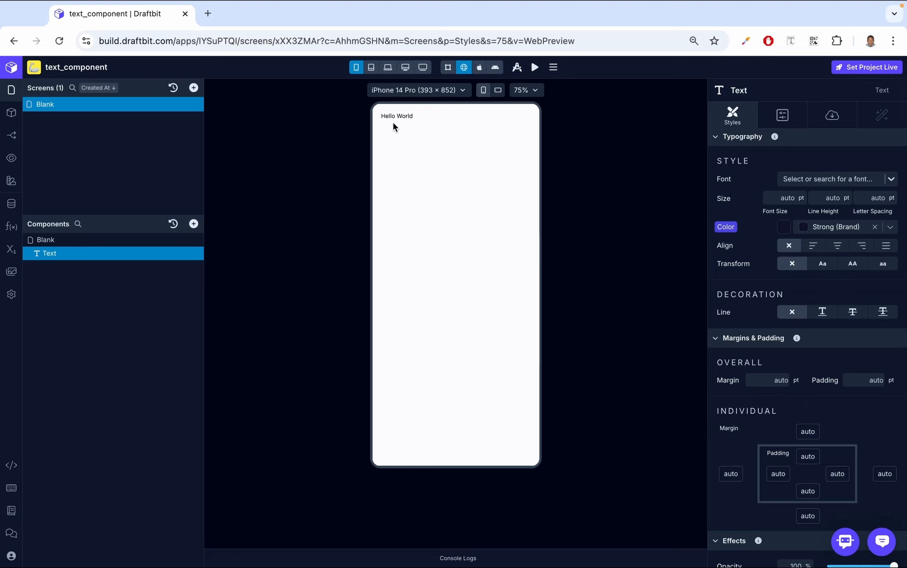
click(792, 196)
text(36)
click(761, 182)
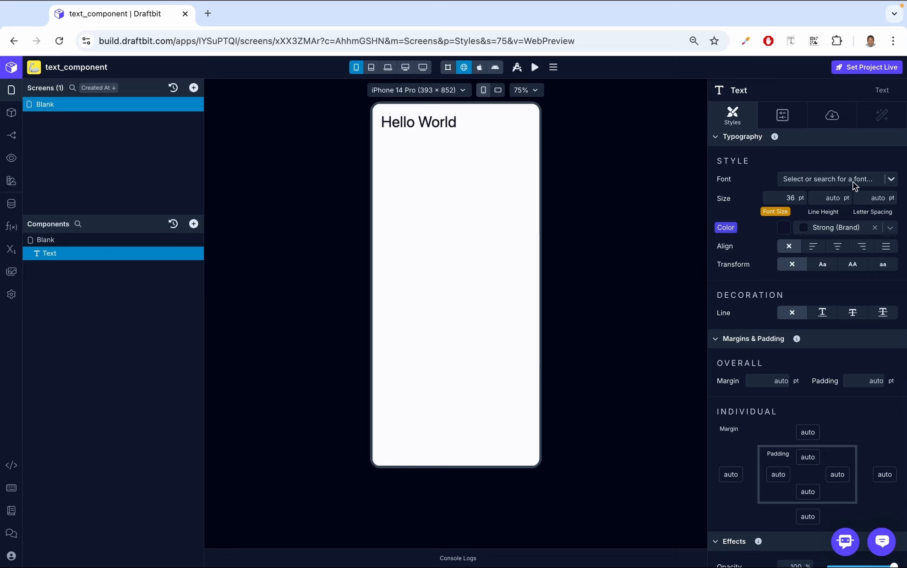
- Set the text's font to ADLaM Display
click(889, 179)
scroll(820, 284, down, 20)
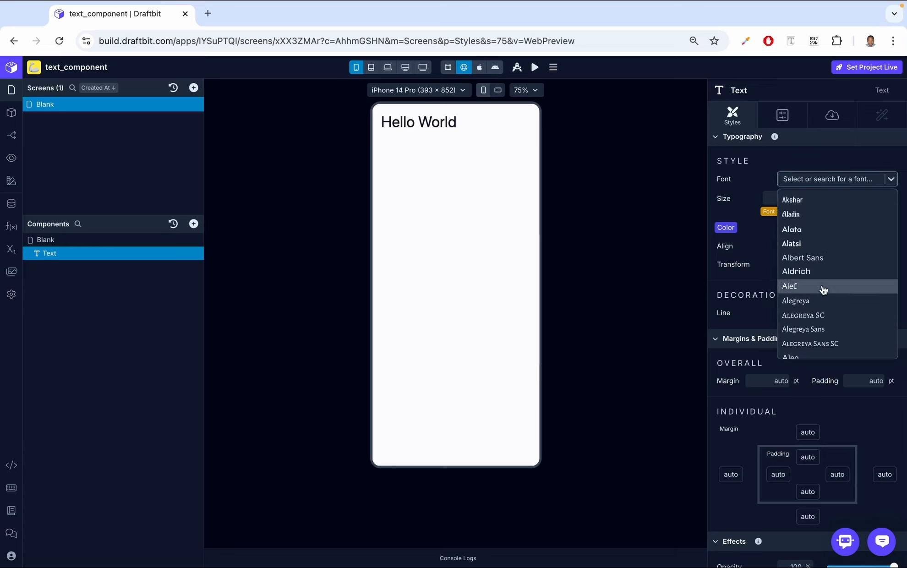
scroll(823, 289, down, 20)
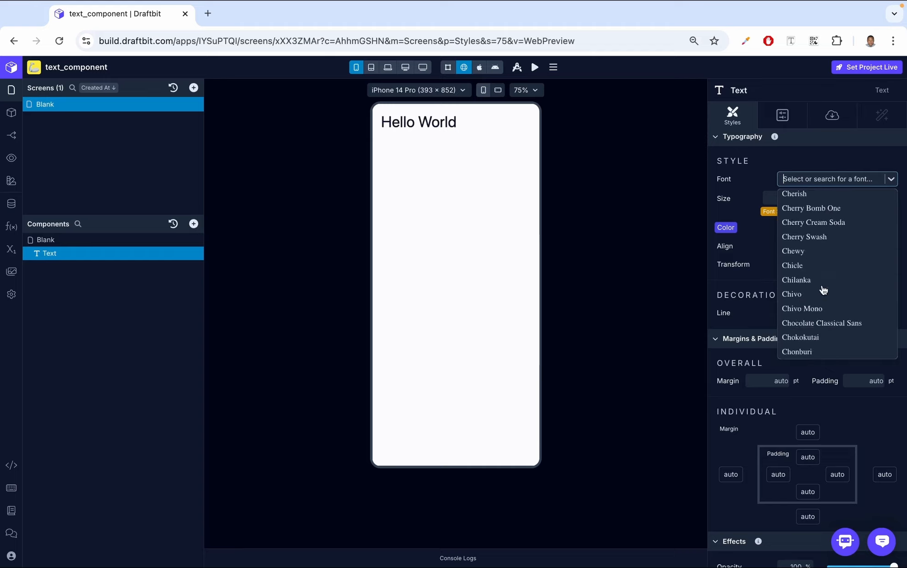
scroll(823, 290, down, 10)
scroll(823, 289, up, 20)
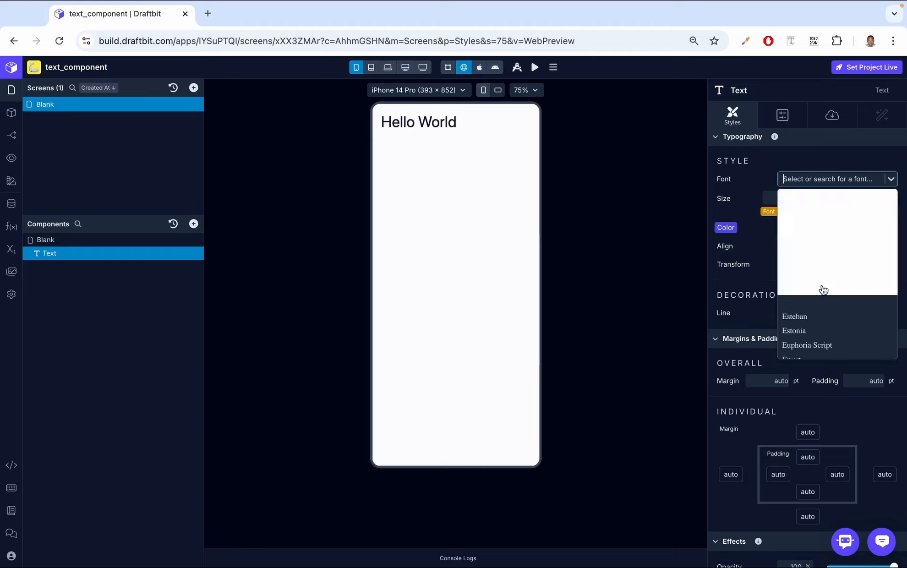
scroll(824, 289, up, 5)
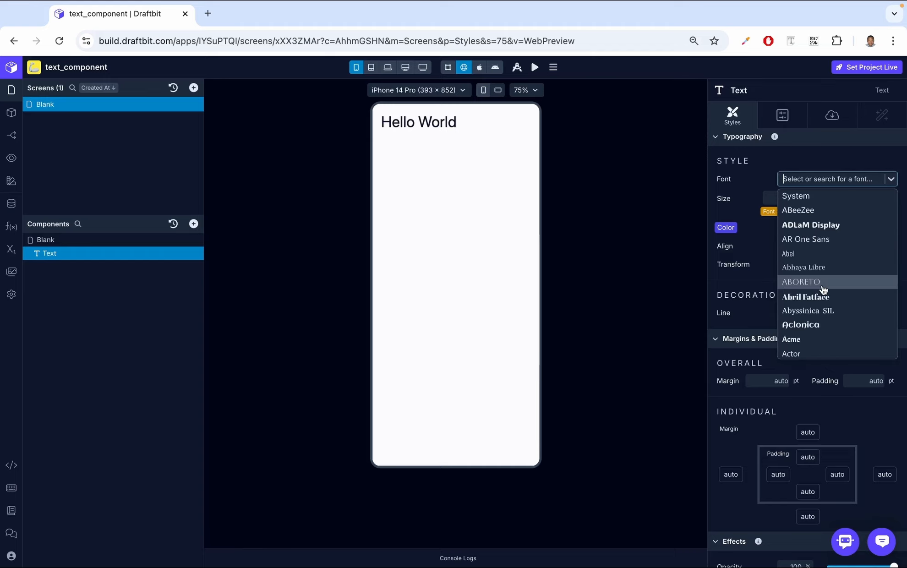
click(799, 224)
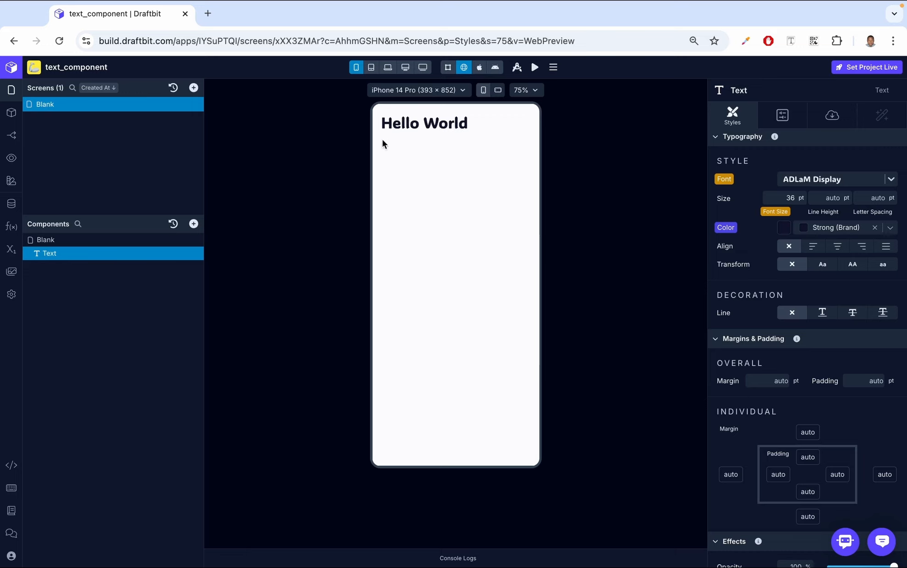
- Set the text's letter spacing to 10 pt
click(875, 196)
text(10)
click(895, 161)
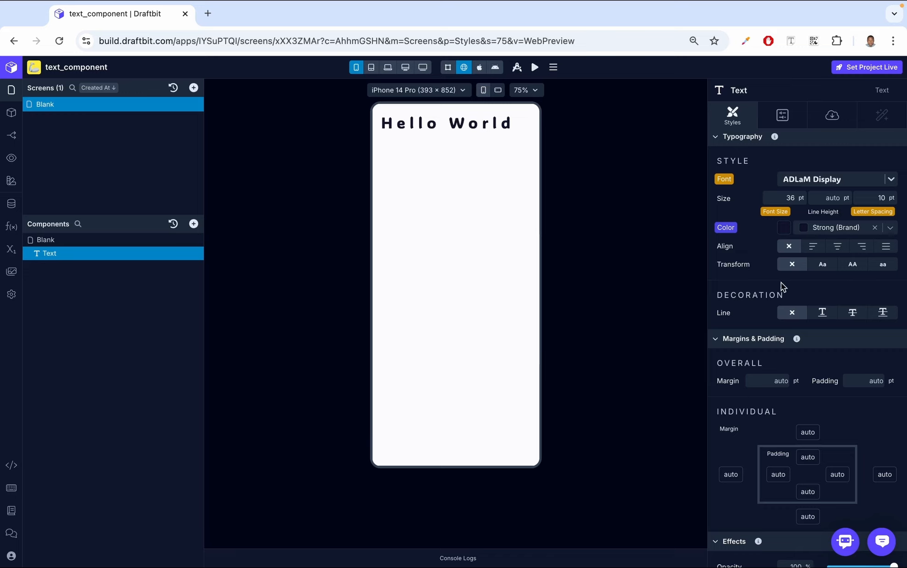
- Set the text color to Primary (Brand) and the text alignment to left
click(889, 228)
click(824, 264)
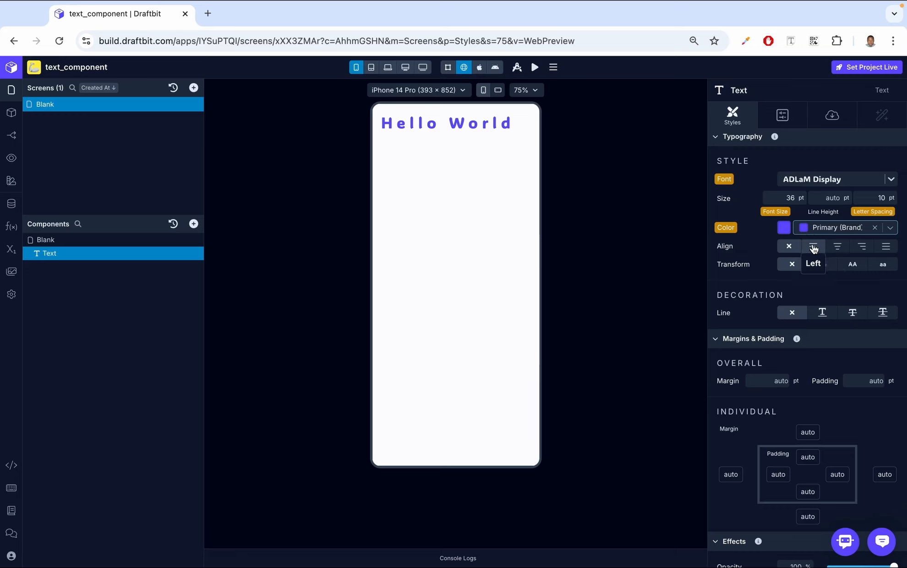
click(861, 246)
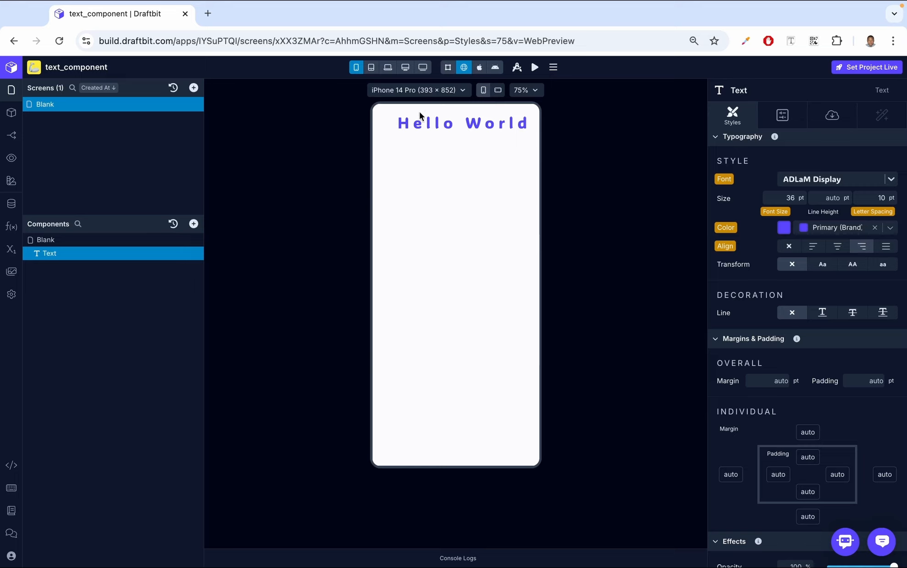
click(837, 247)
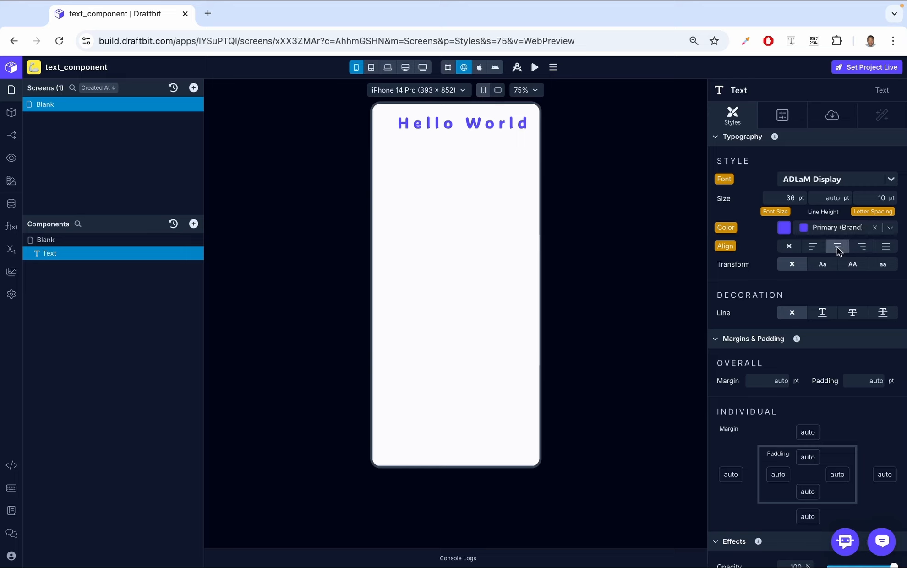
click(814, 246)
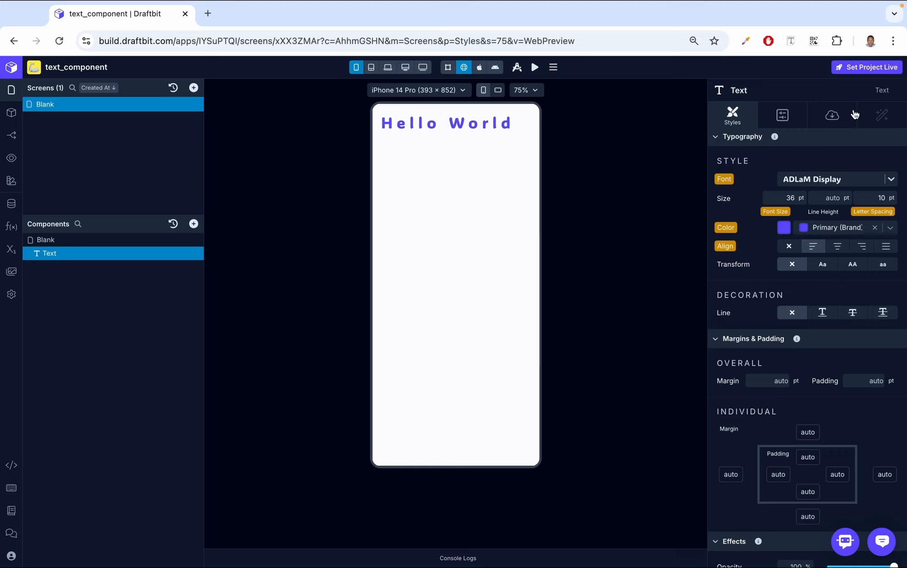
- Set the text transform to lowercase
click(832, 114)
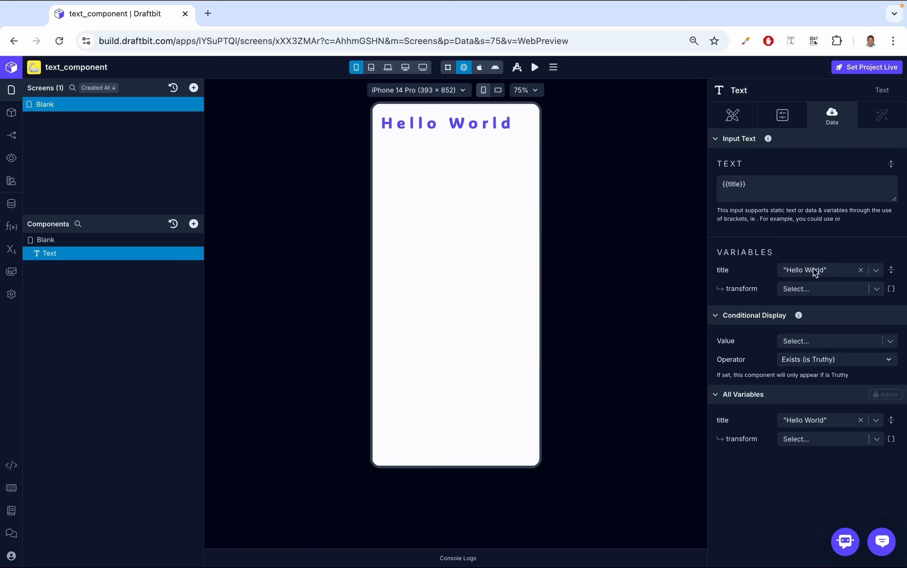
click(732, 106)
scroll(737, 338, down, 3)
scroll(737, 337, down, 2)
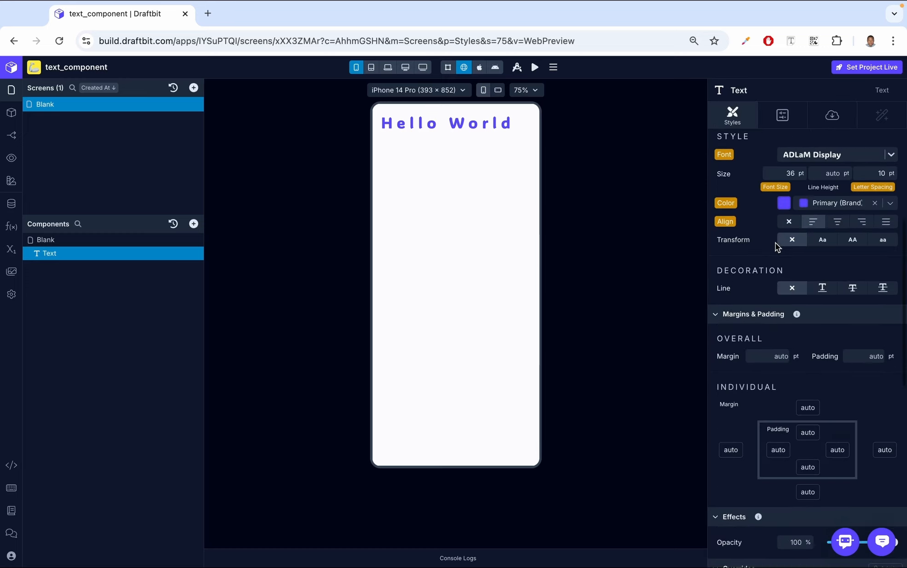
click(853, 242)
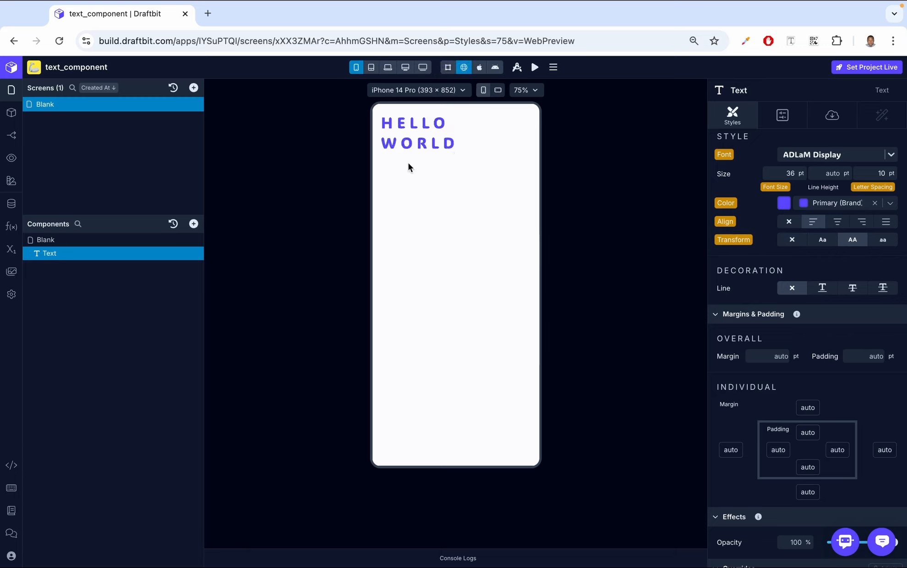
click(823, 240)
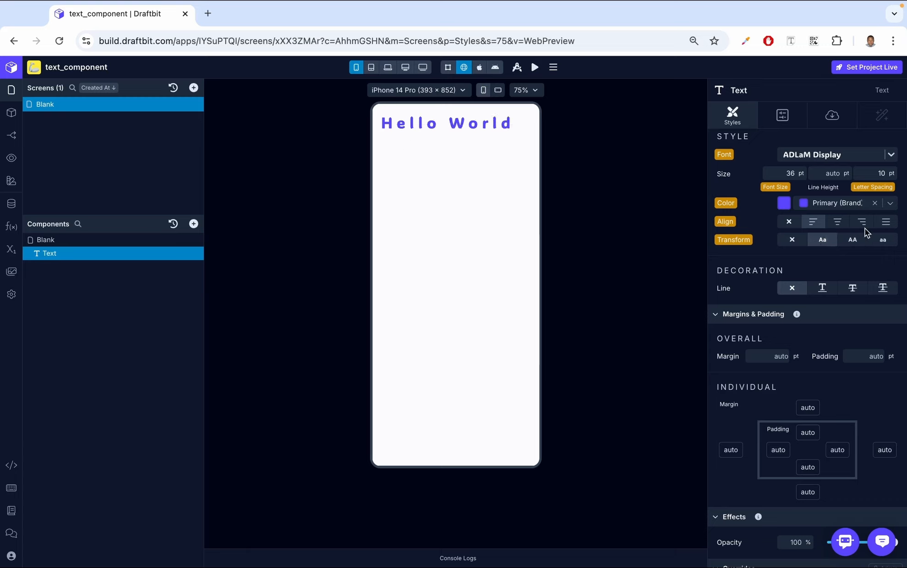
click(886, 243)
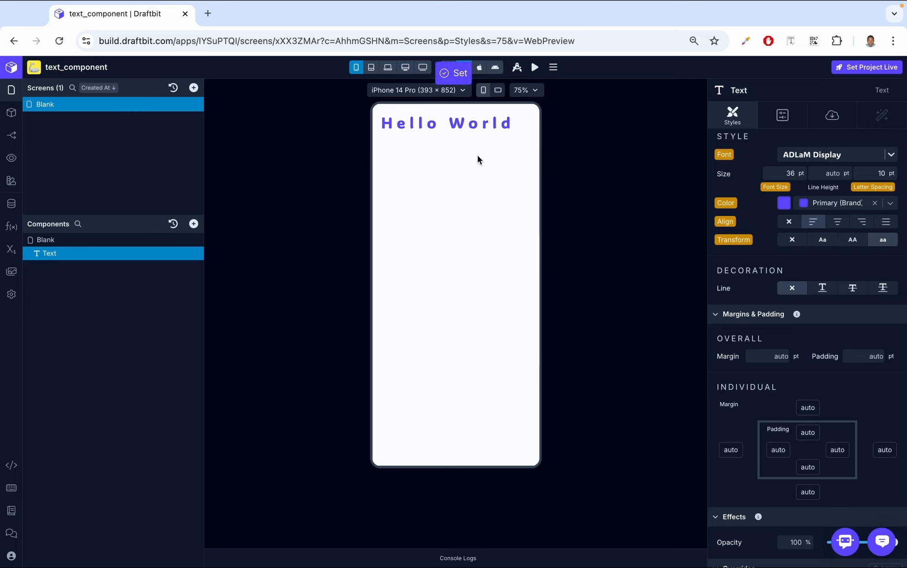
scroll(752, 279, down, 1)
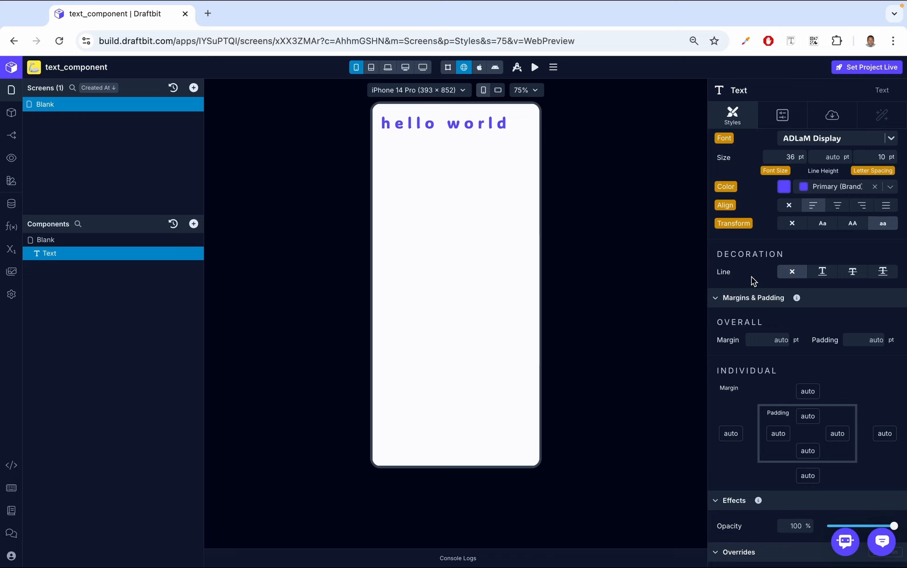
- Apply underline and then line-through decoration to the text
click(821, 269)
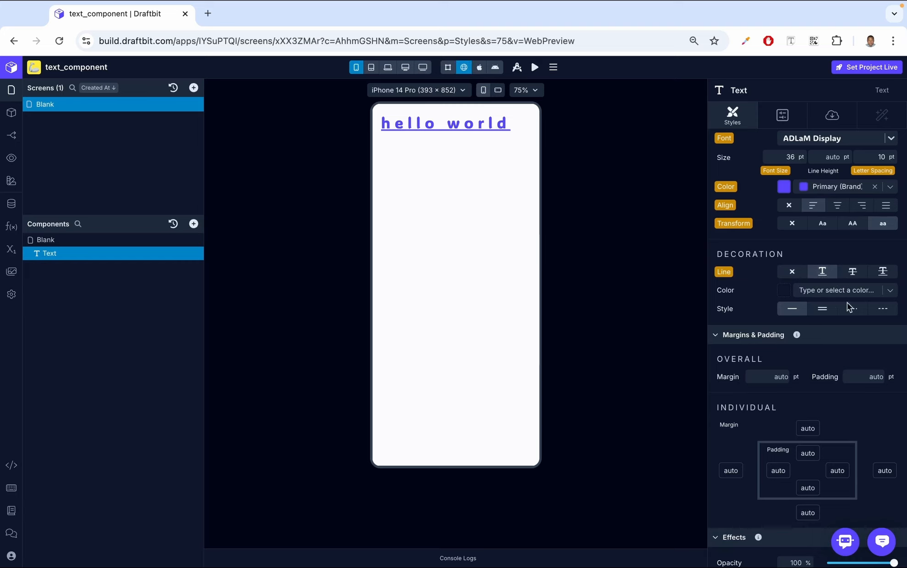
click(853, 272)
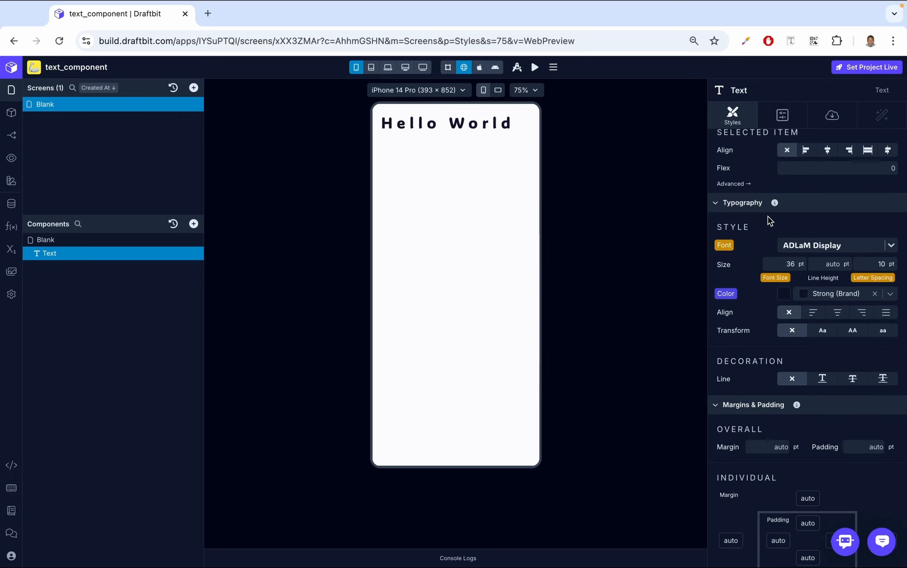
- Open the text's configuration and toggle its disabled setting
click(784, 115)
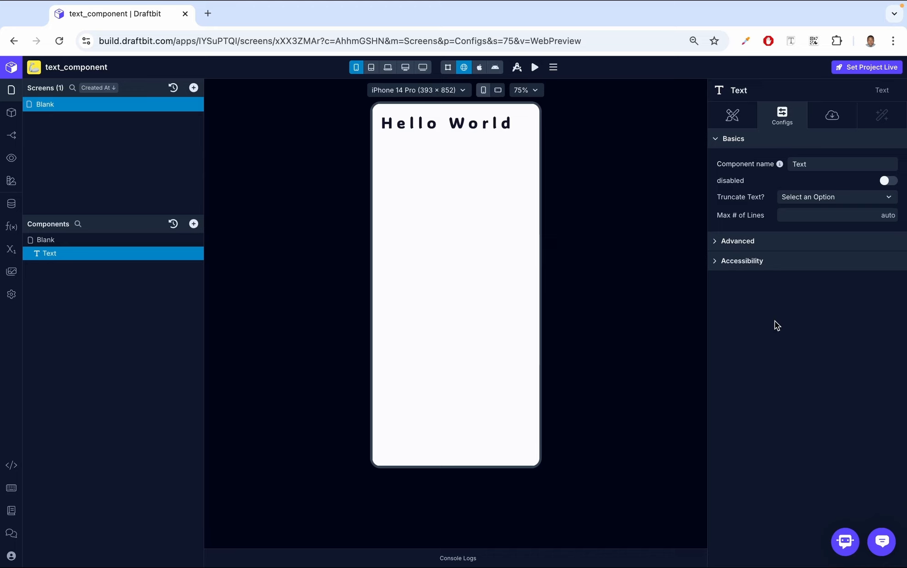
click(888, 181)
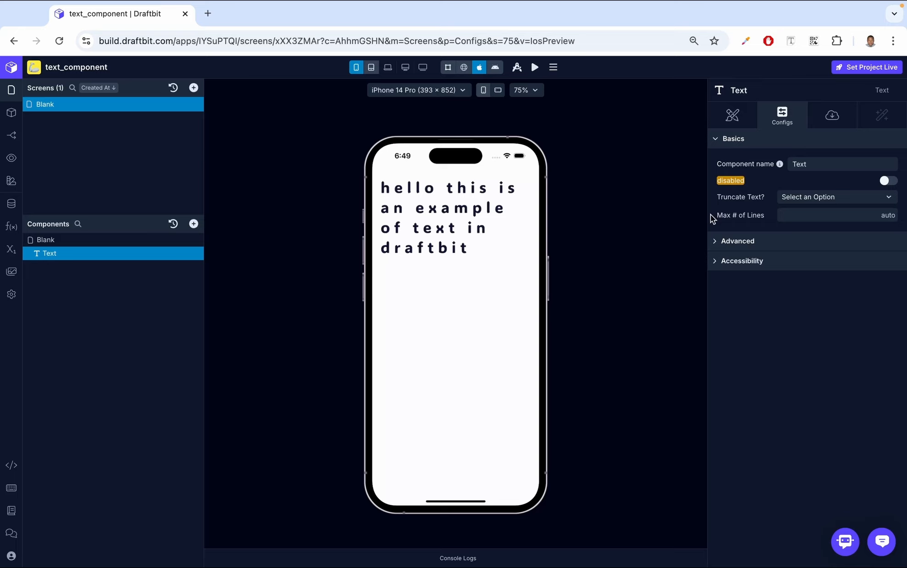
- Limit the text to a maximum of 1 line
click(819, 197)
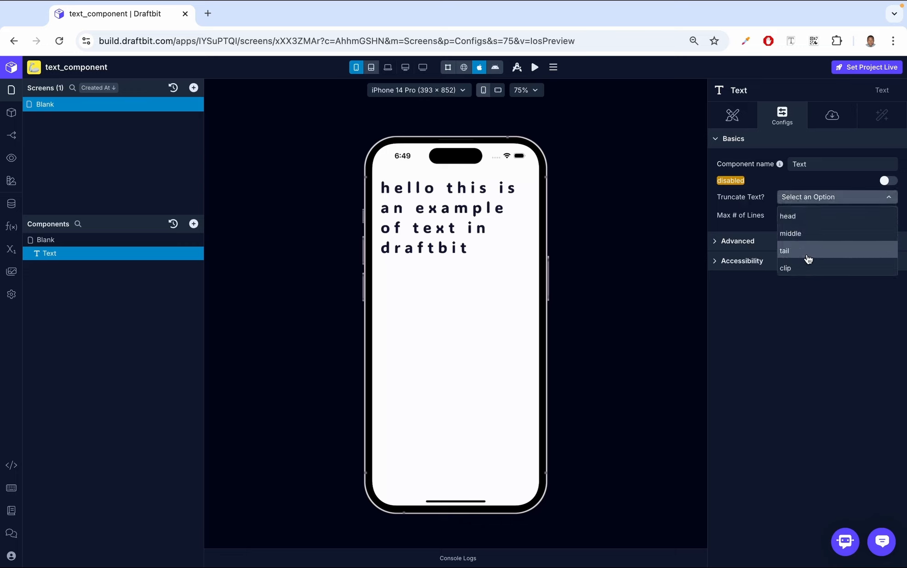
click(812, 328)
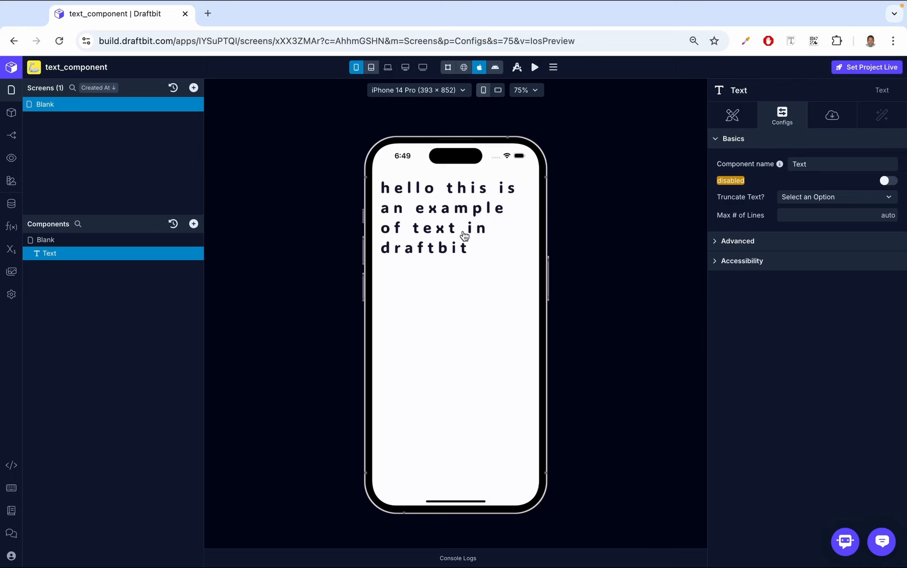
click(836, 216)
text(1)
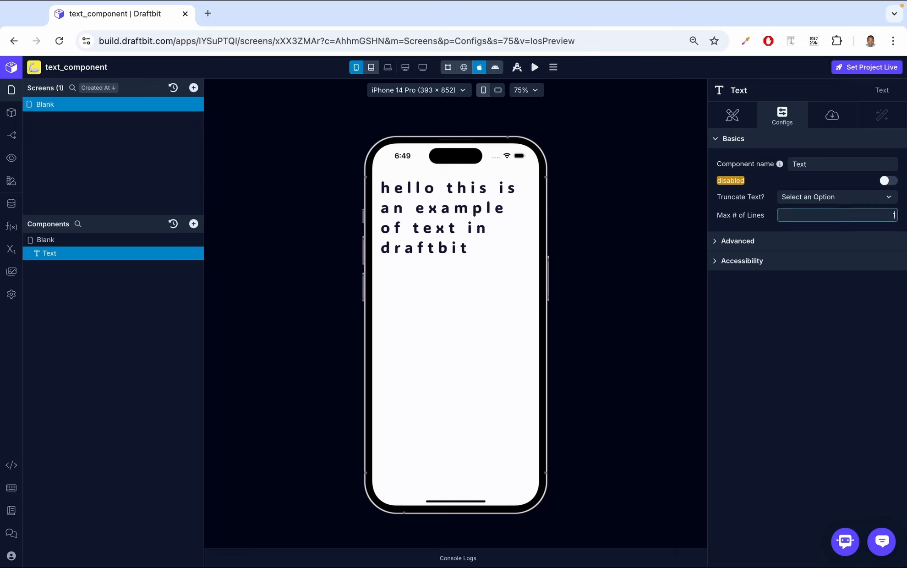
click(824, 330)
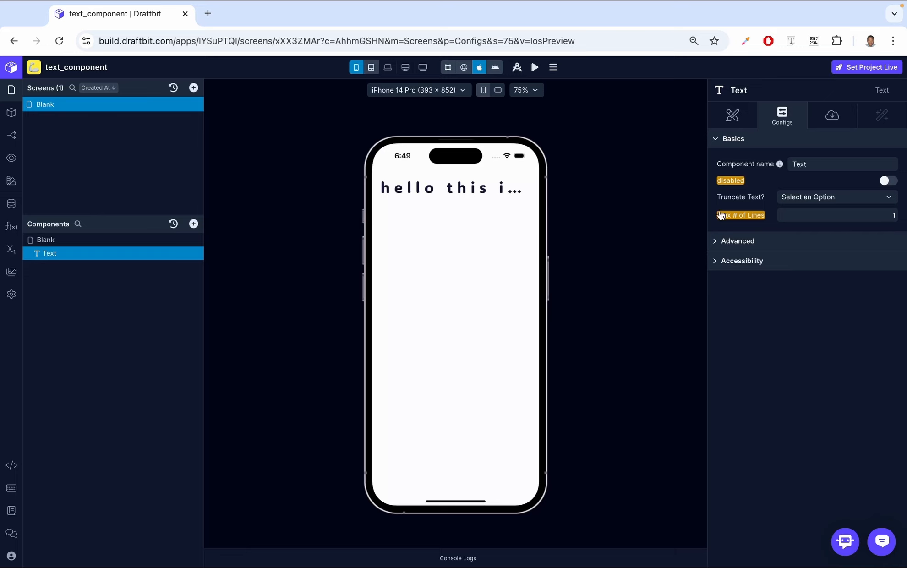
- Set the text truncation mode to head and then to middle
click(815, 197)
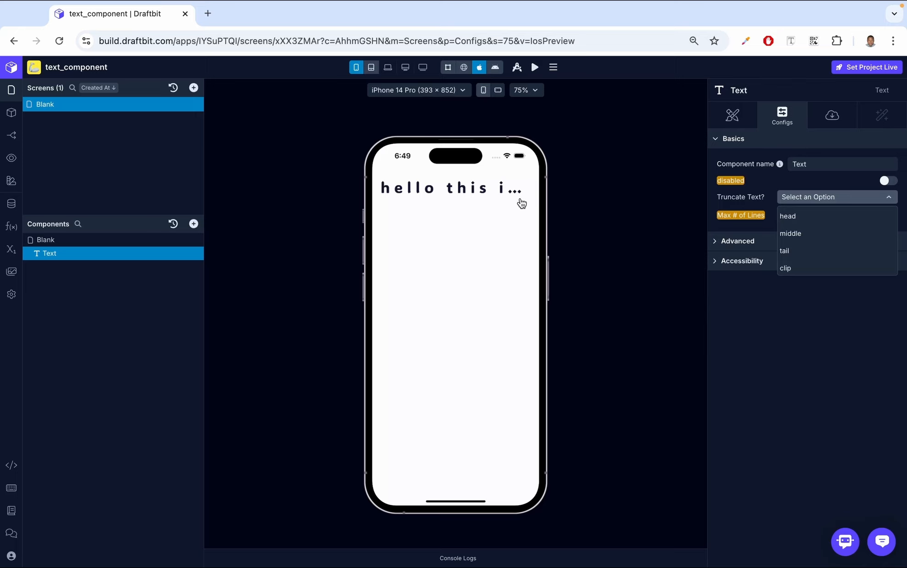
click(793, 220)
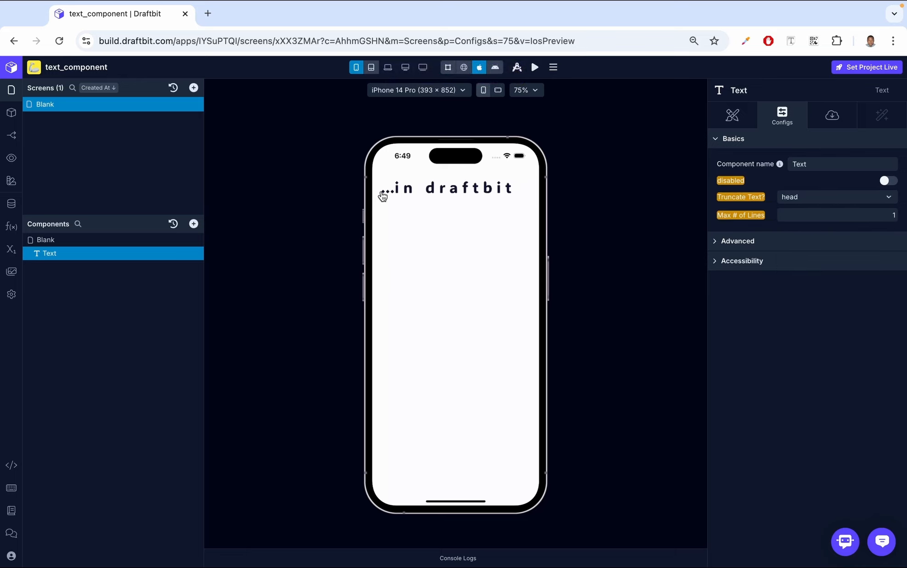
click(798, 202)
click(801, 229)
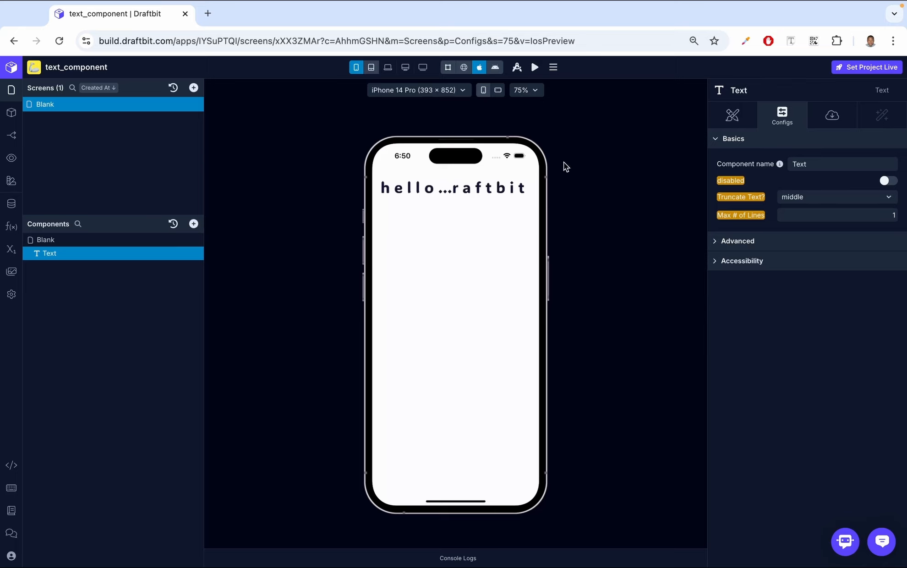
- Switch the text truncation mode to tail and then to clip
click(809, 201)
click(807, 253)
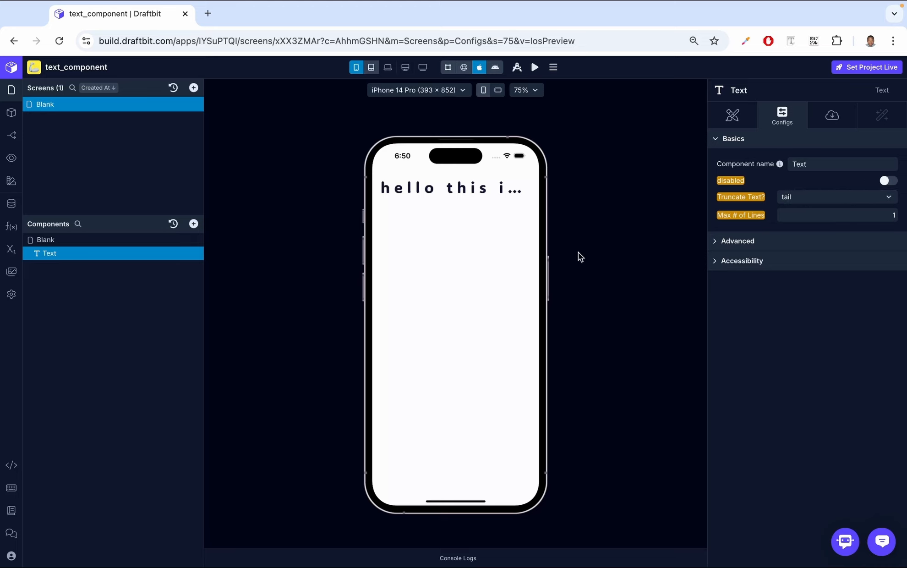
click(791, 197)
click(799, 264)
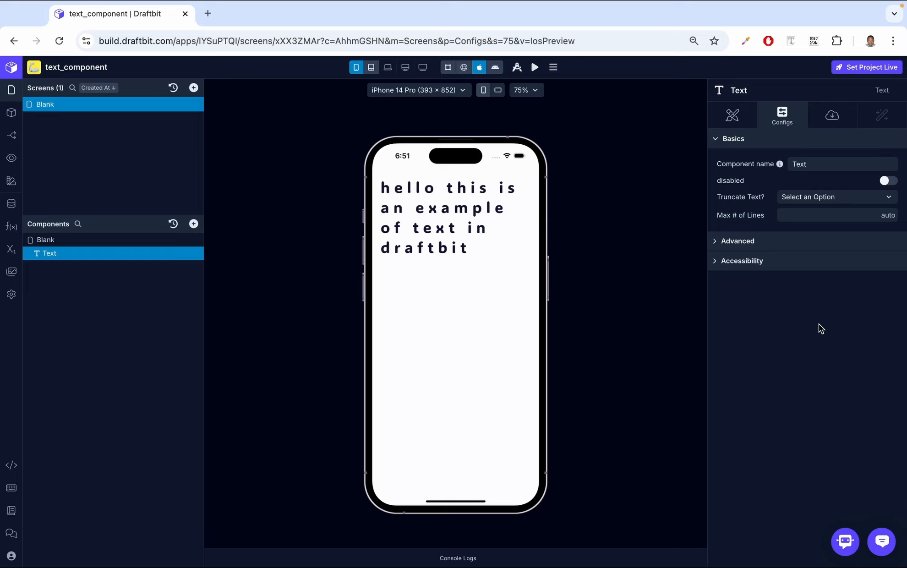
- Enable adjustsFontSizeToFit in the text's advanced configuration
click(746, 246)
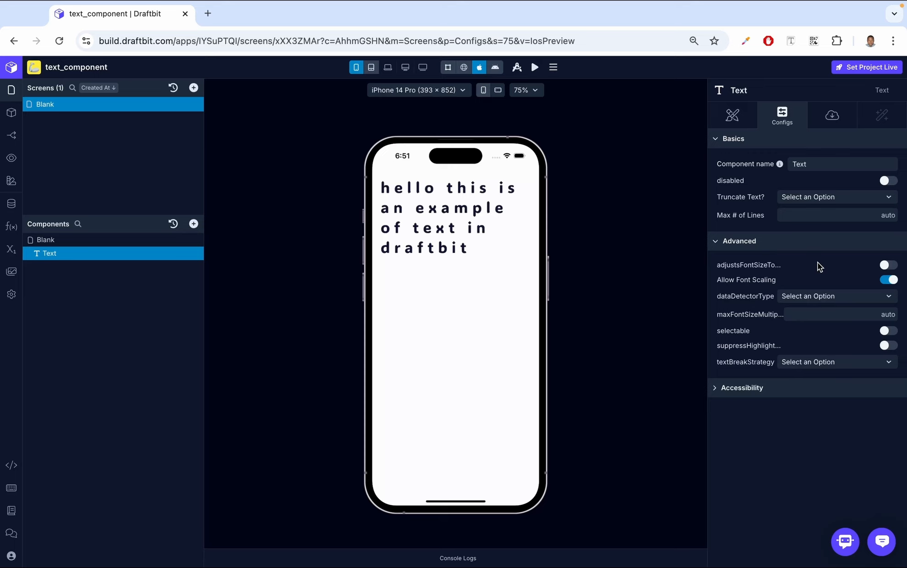
mouse_move(769, 268)
click(891, 265)
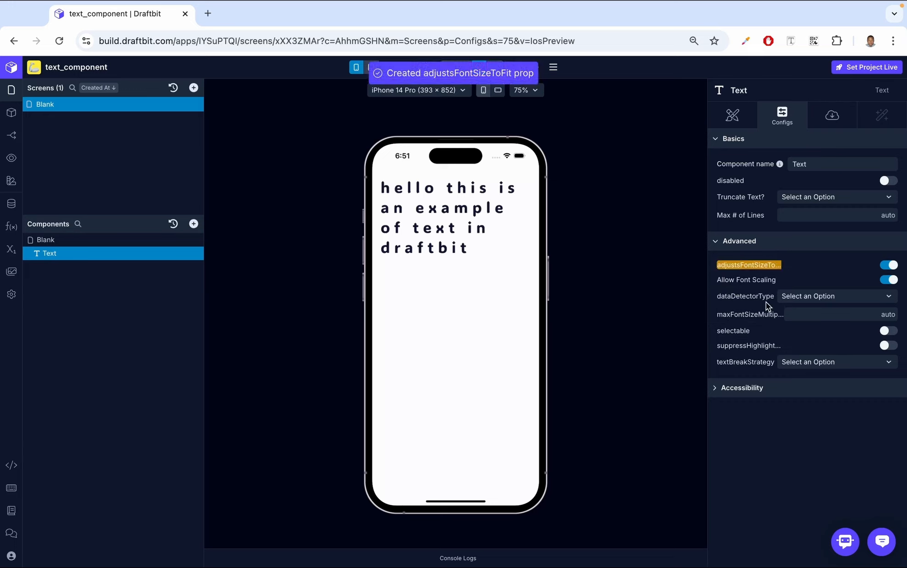
- Add a View component to the screen
click(193, 223)
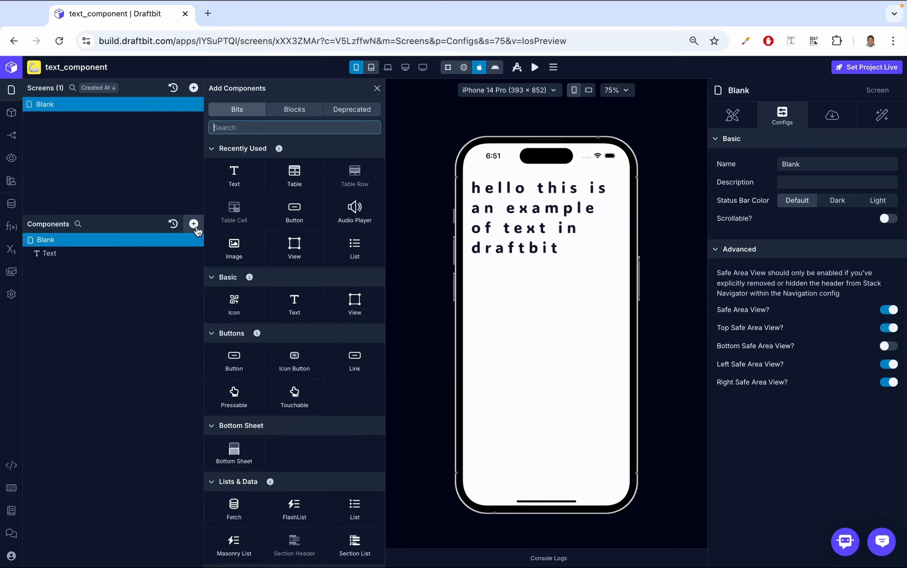
text(view)
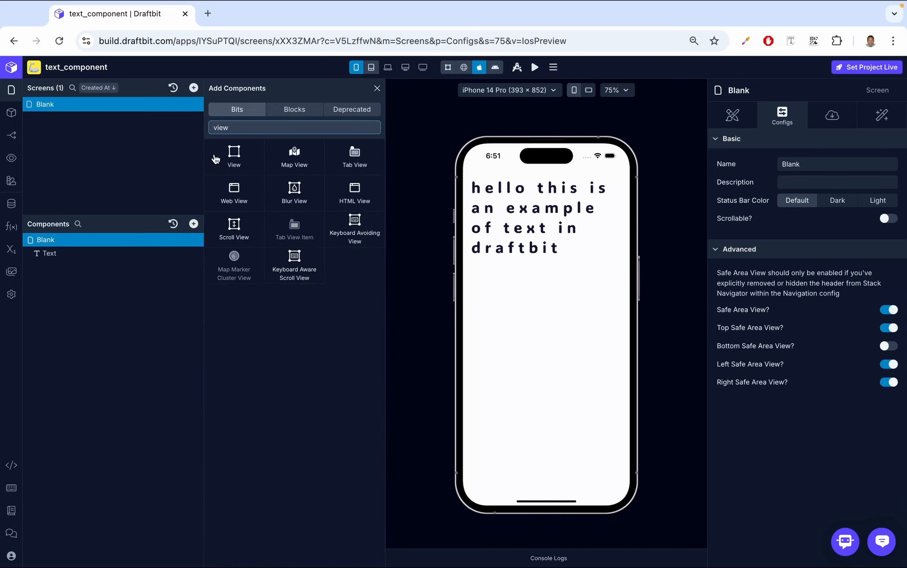
click(229, 158)
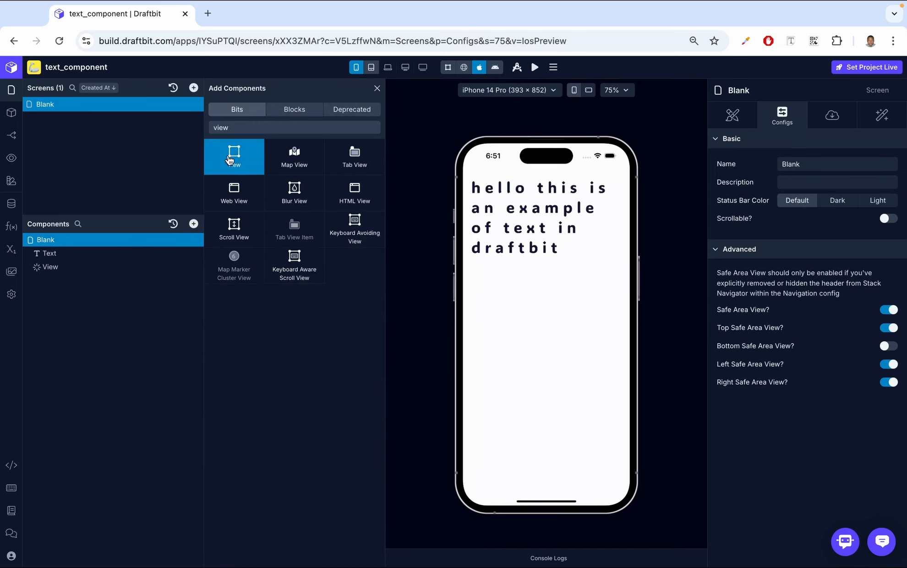
- Set the View's width and height to 10 pt each
click(102, 266)
click(732, 115)
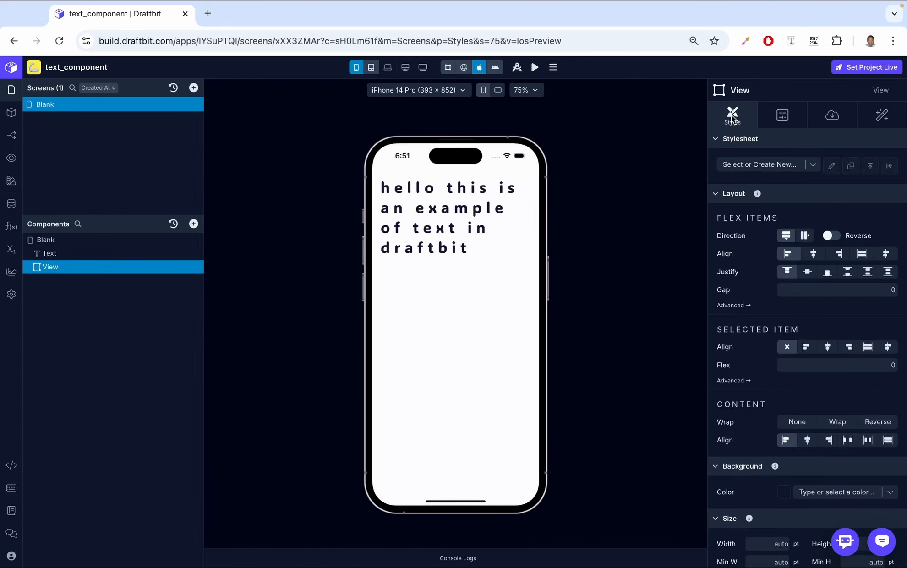
scroll(792, 359, down, 5)
scroll(792, 357, down, 1)
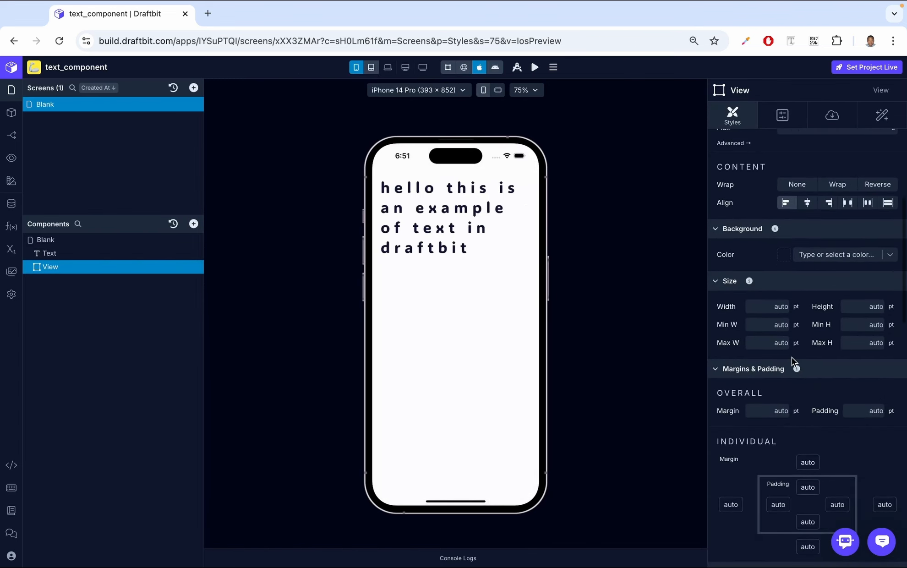
click(773, 308)
text(10)
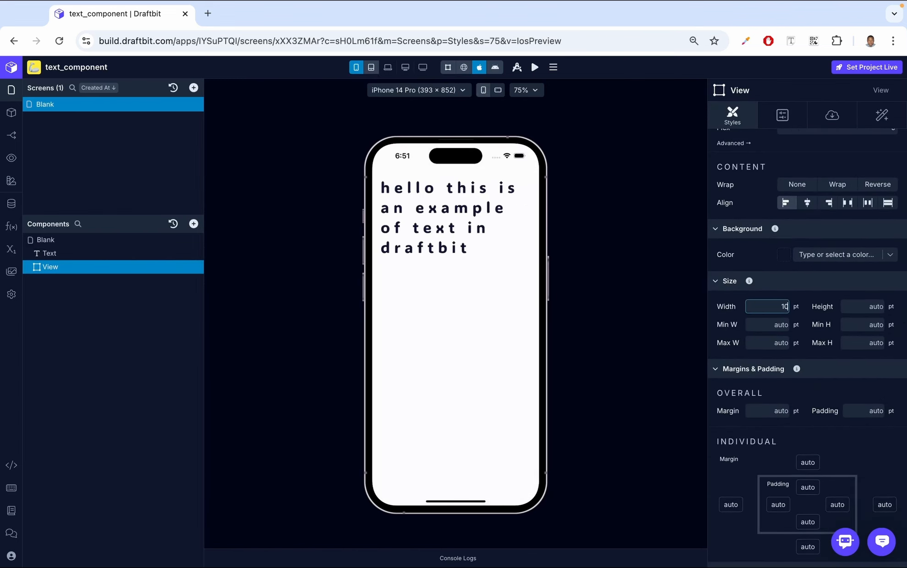
click(871, 307)
text(10)
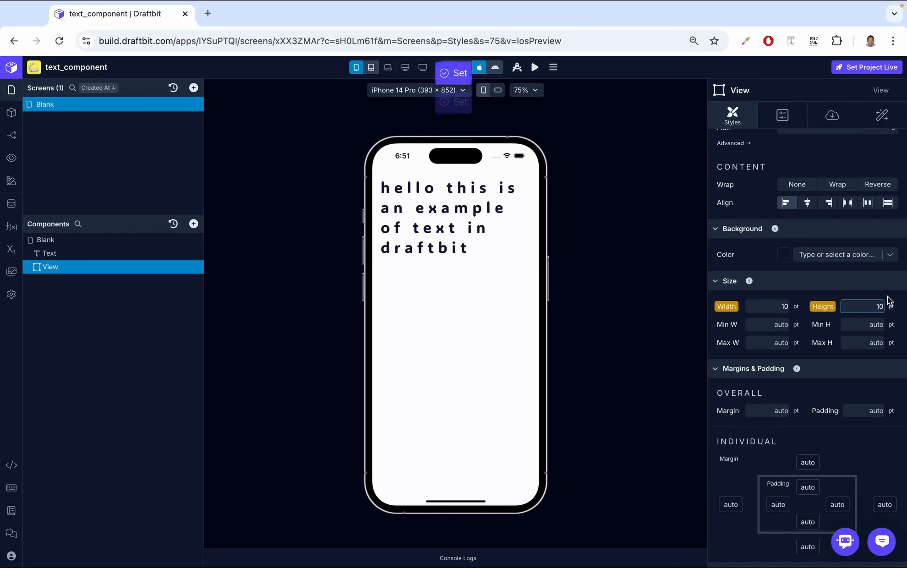
- Move the Text component inside the View
click(63, 253)
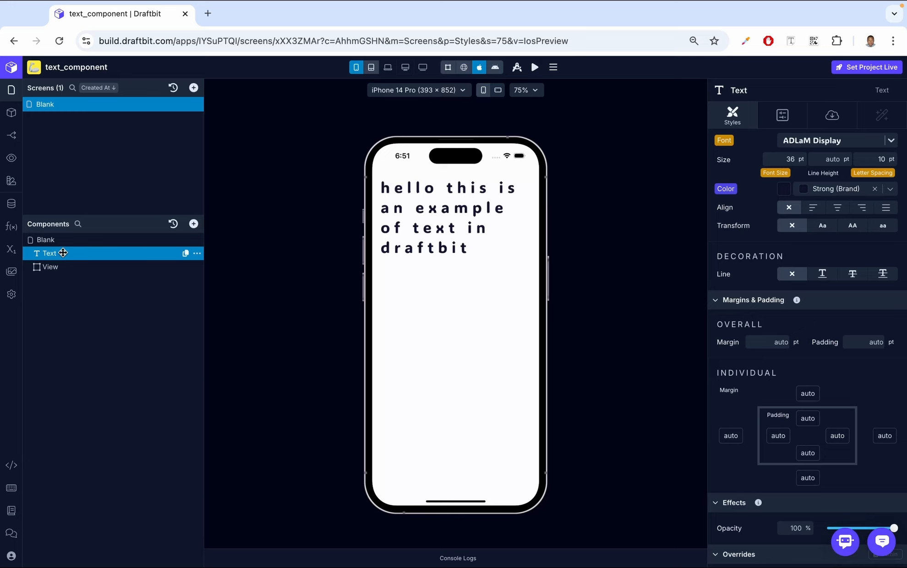
drag(63, 253, 75, 266)
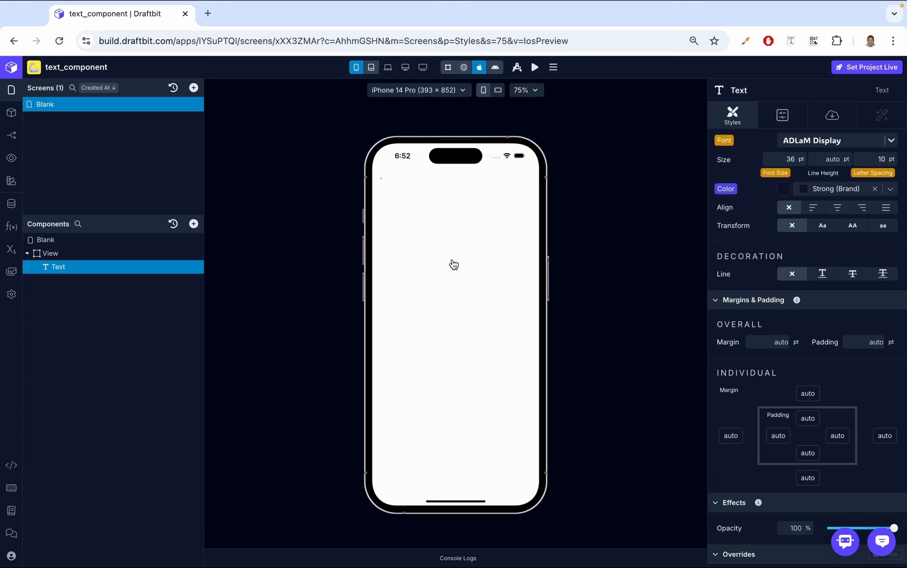
click(133, 253)
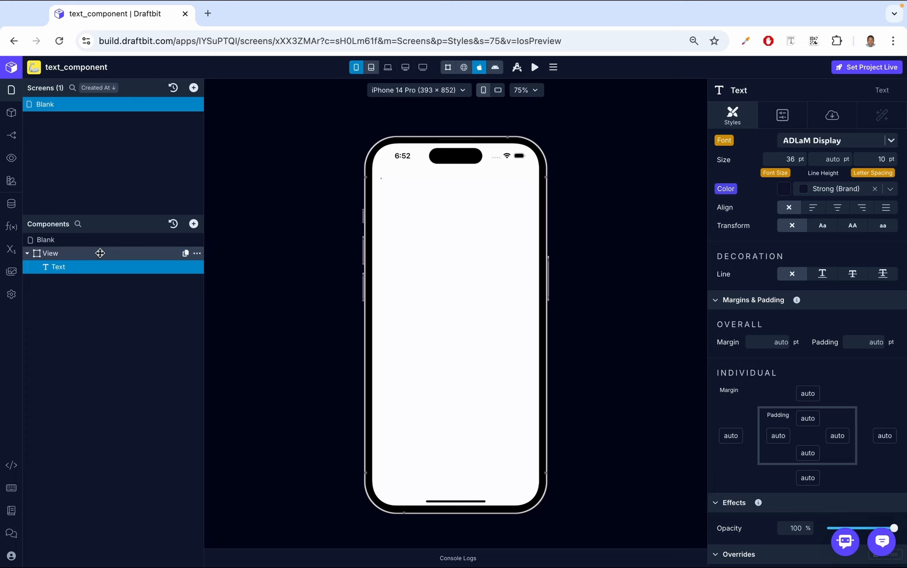
click(784, 306)
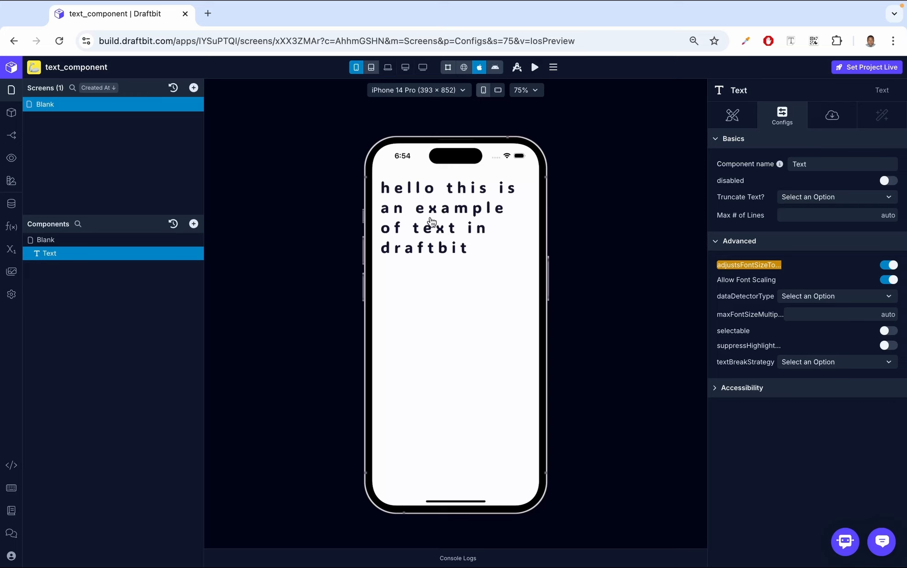
- Make the text selectable and copy it from the iOS preview
click(806, 297)
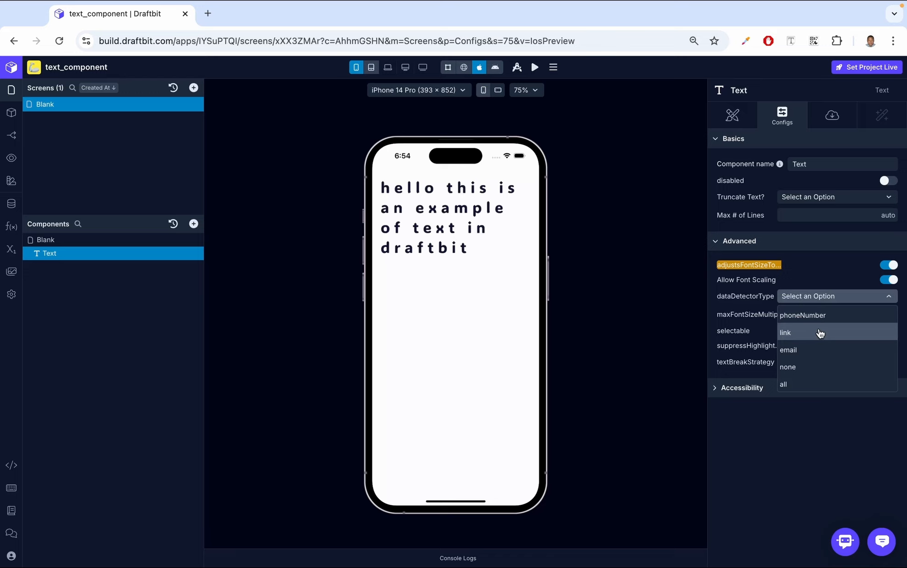
click(821, 281)
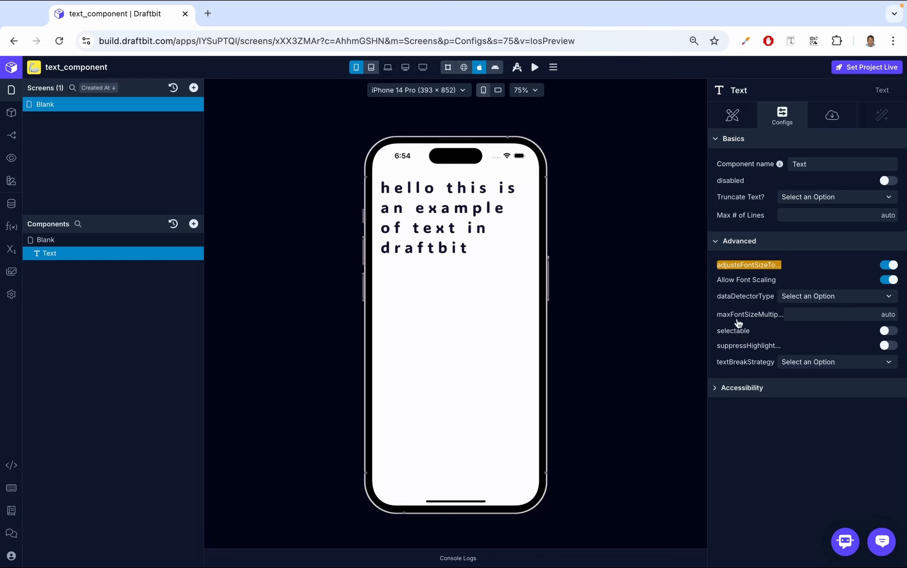
click(886, 333)
click(418, 191)
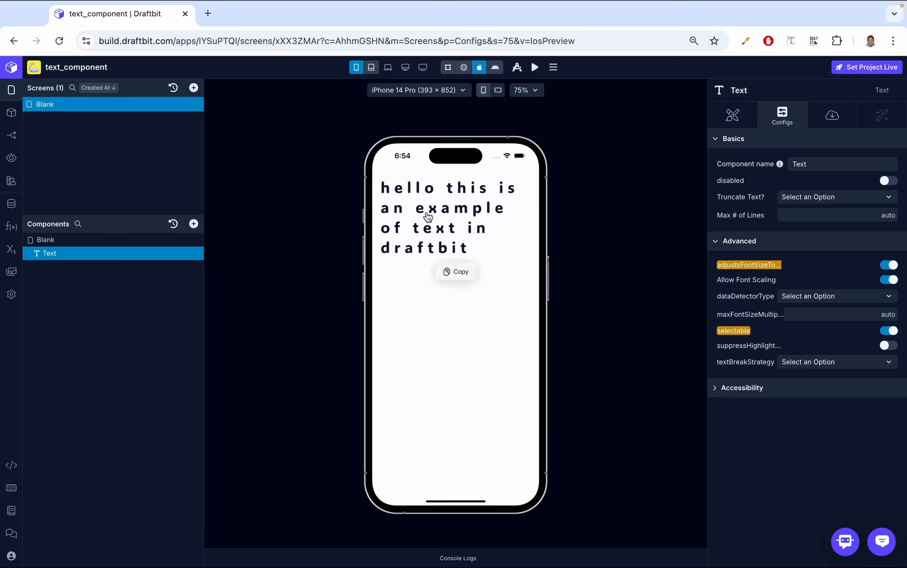
click(459, 272)
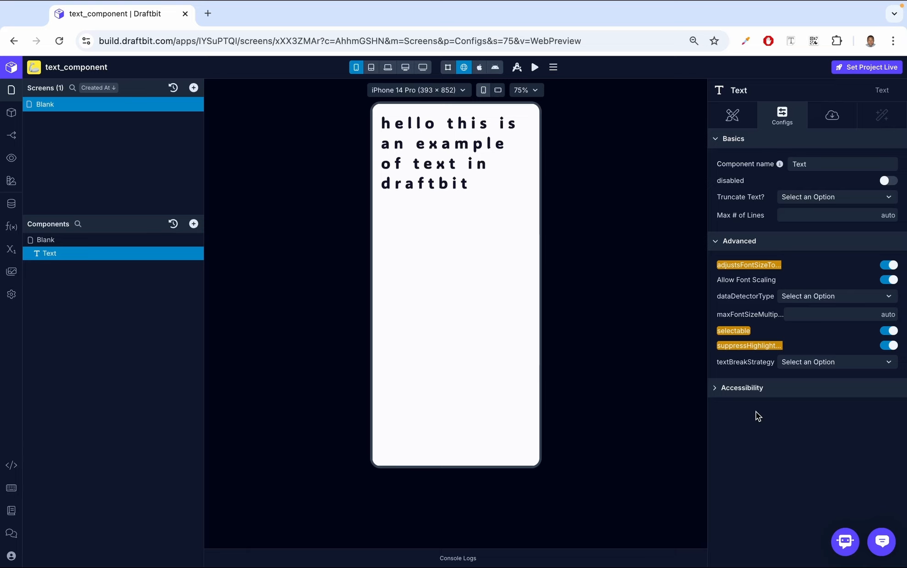
- Open the text break strategy options
click(819, 366)
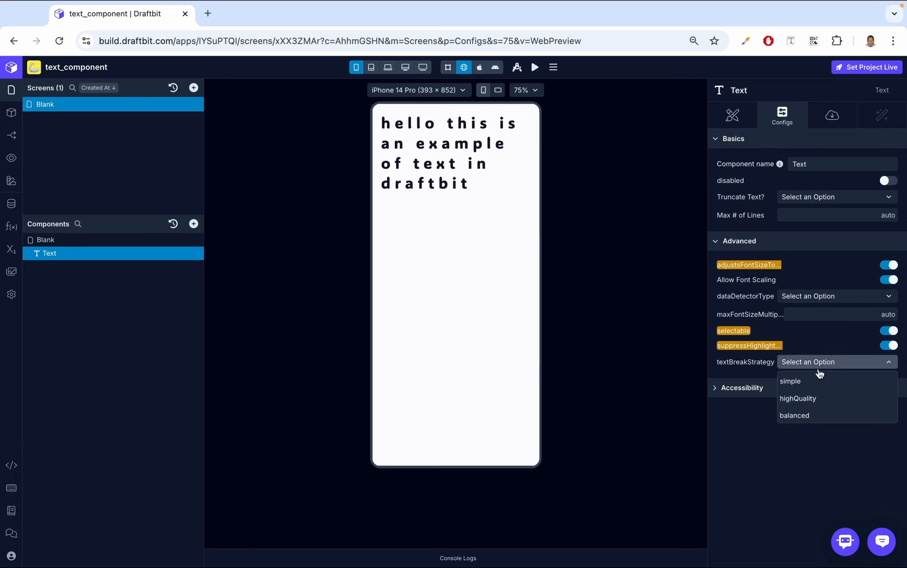